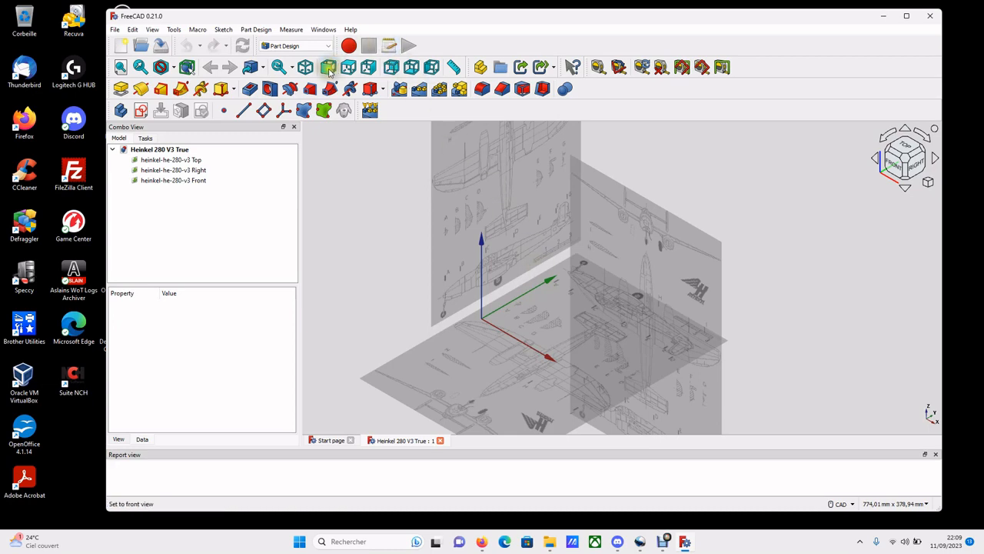
Step: Show the right view, switch to the Sketcher workbench and create a new sketch on the YZ-plane
click(370, 67)
scroll(582, 311, up, 5)
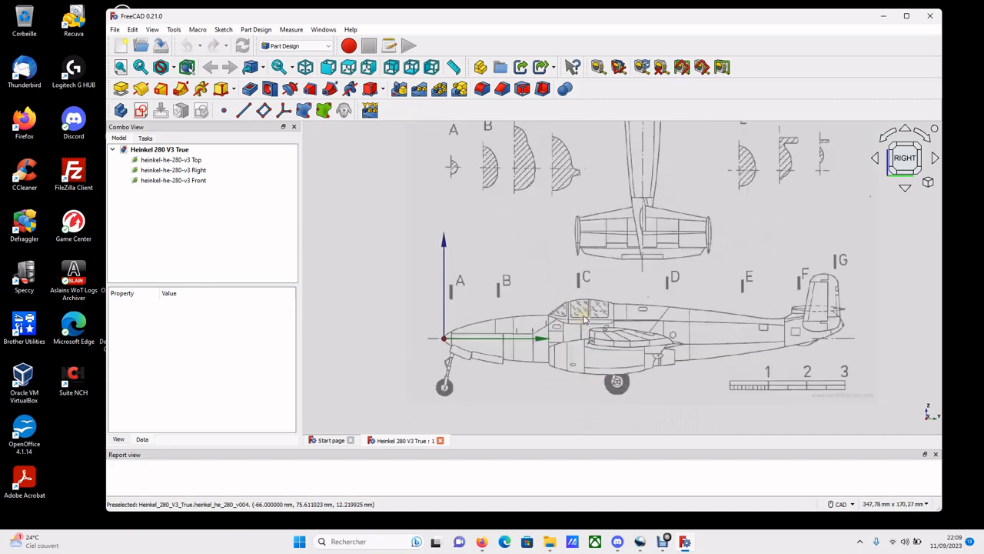
mouse_move(587, 310)
middle_down()
mouse_move(506, 230)
mouse_move(523, 234)
middle_up()
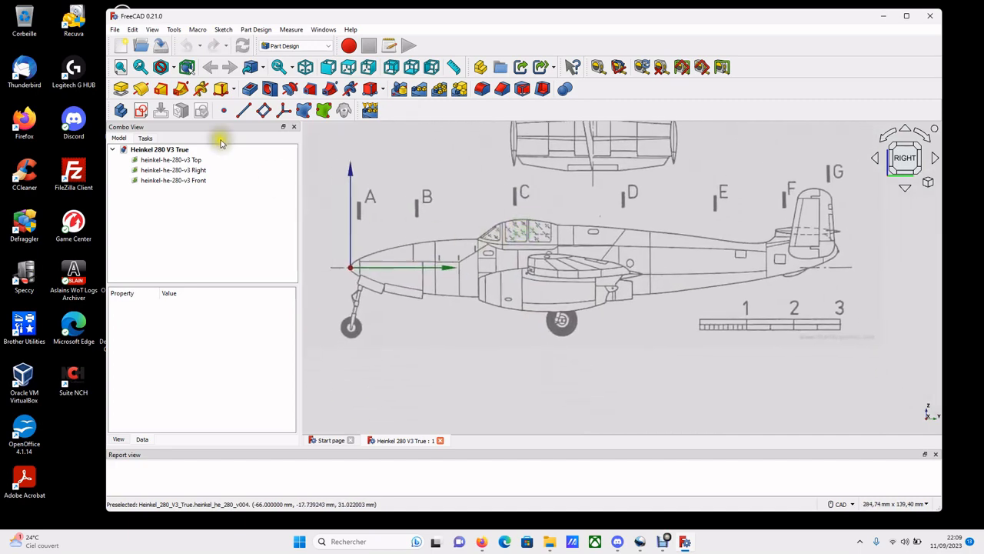
click(296, 46)
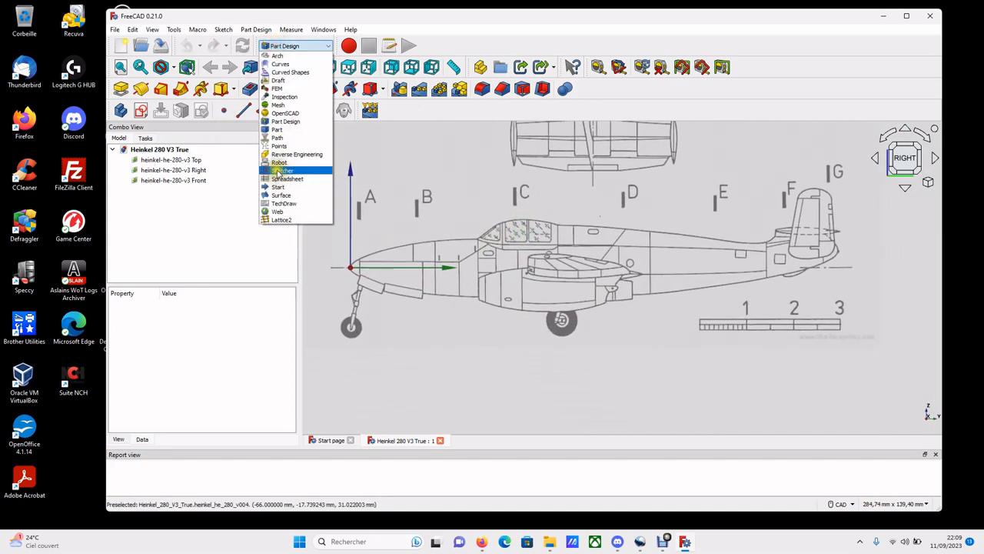
click(277, 174)
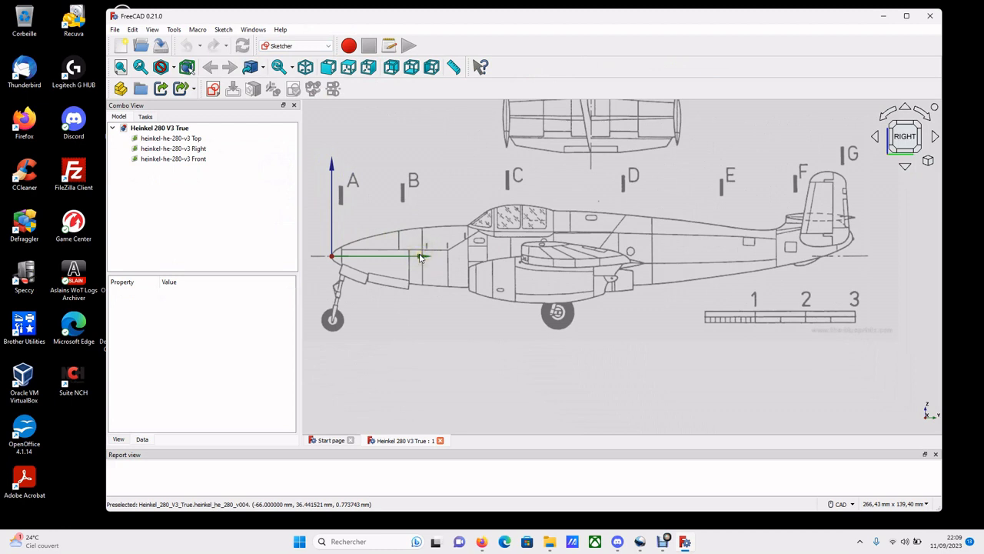
click(214, 89)
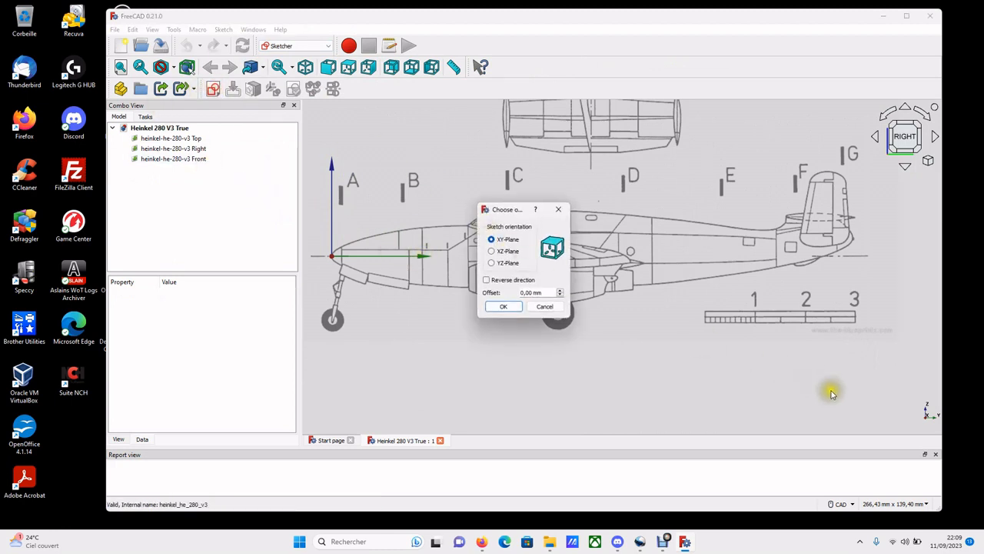
click(498, 262)
click(502, 307)
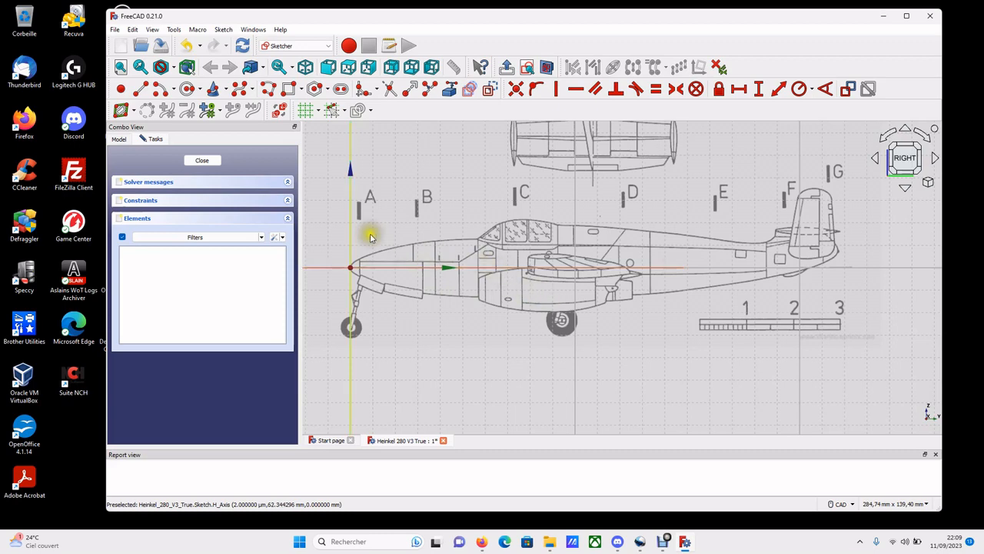
Step: Draw a horizontal line about 216.7 mm long from the origin at the aircraft's nose along the axis to the tail
click(143, 90)
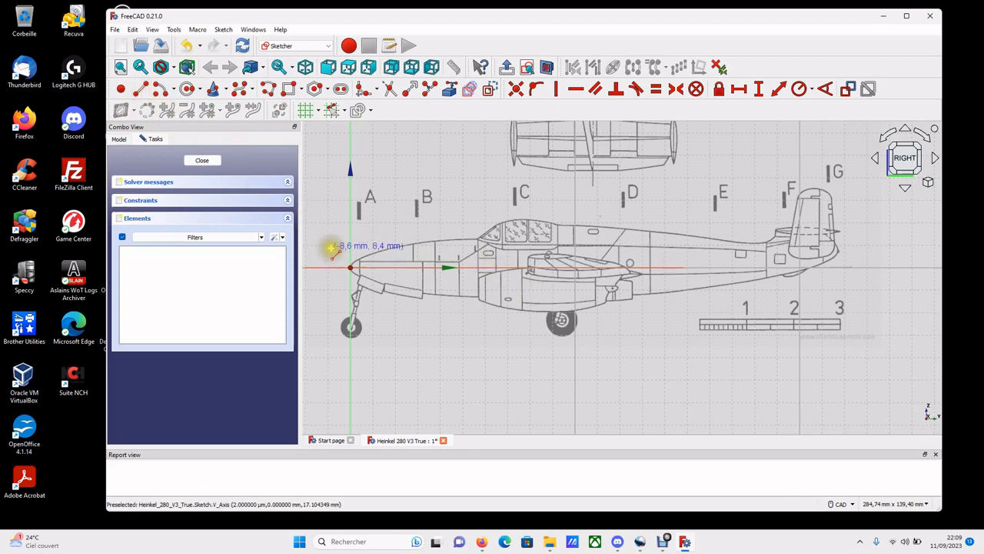
scroll(342, 258, up, 2)
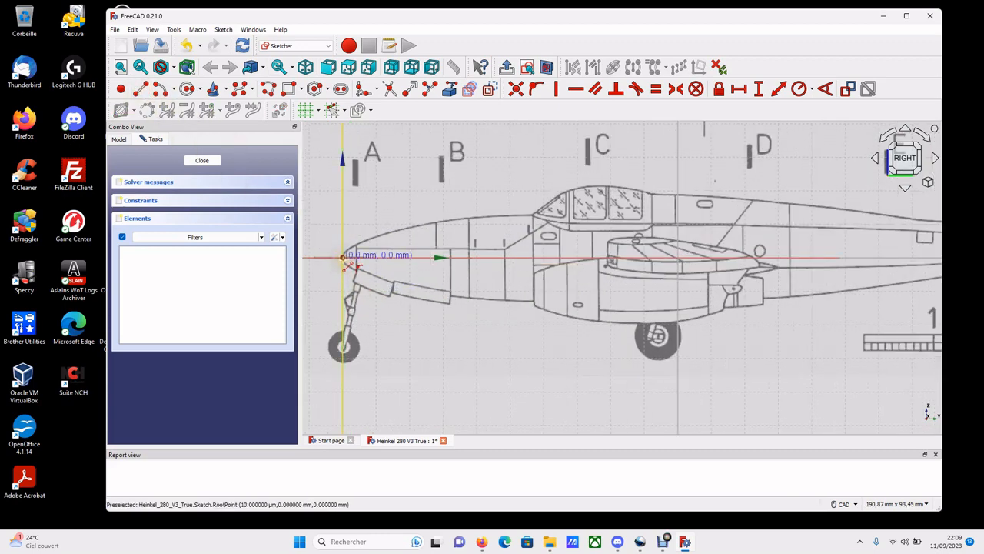
click(343, 258)
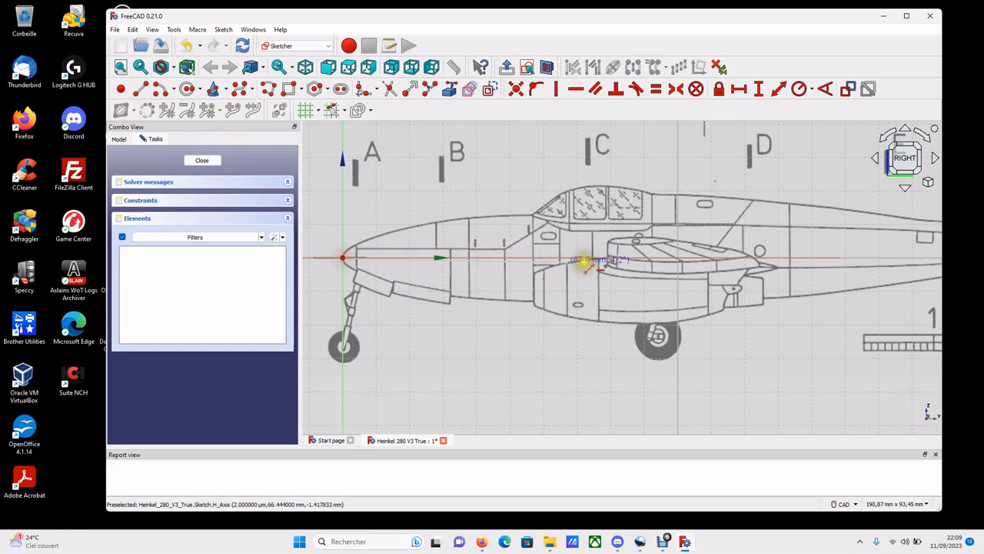
scroll(846, 294, down, 3)
middle_drag(931, 285, 655, 307)
scroll(655, 307, up, 1)
scroll(665, 304, up, 3)
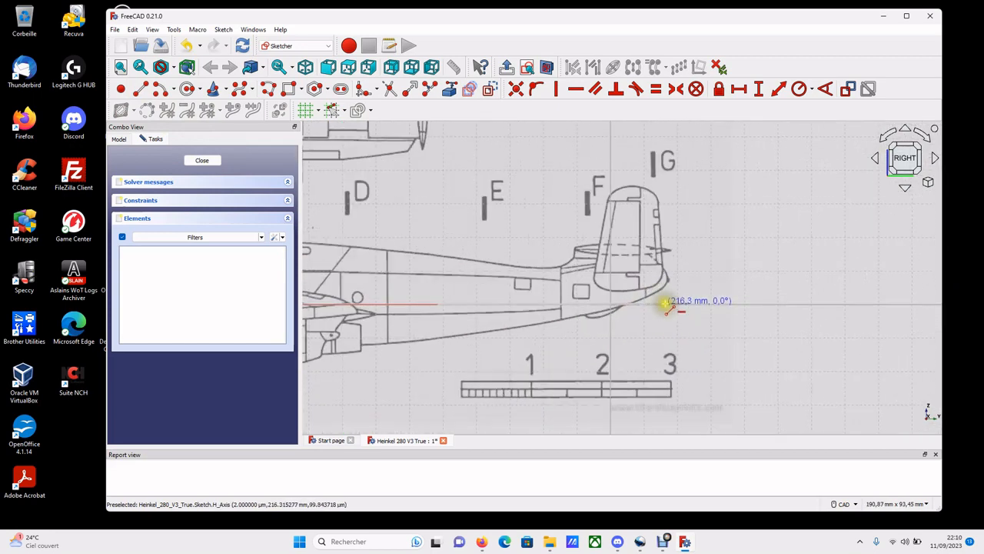
scroll(665, 304, up, 2)
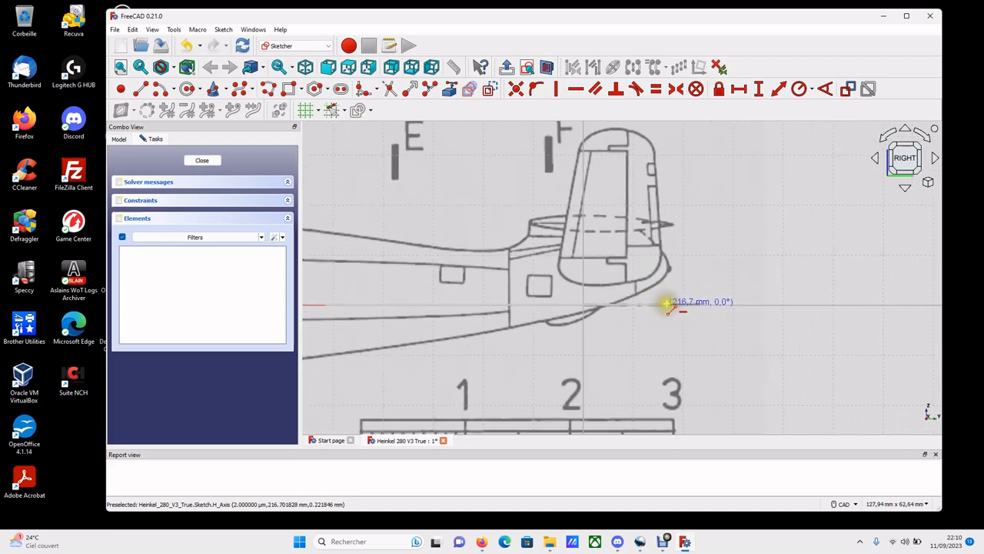
click(666, 304)
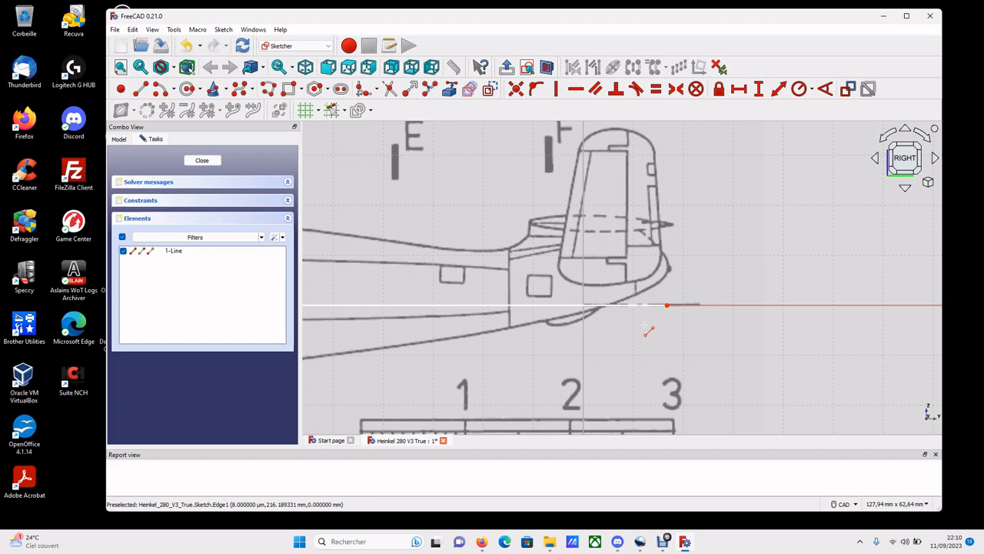
right_click(645, 325)
Step: Check the He 280's length on its Wikipedia page in Firefox and constrain the line's horizontal length to 216.67 mm in FreeCAD
click(481, 542)
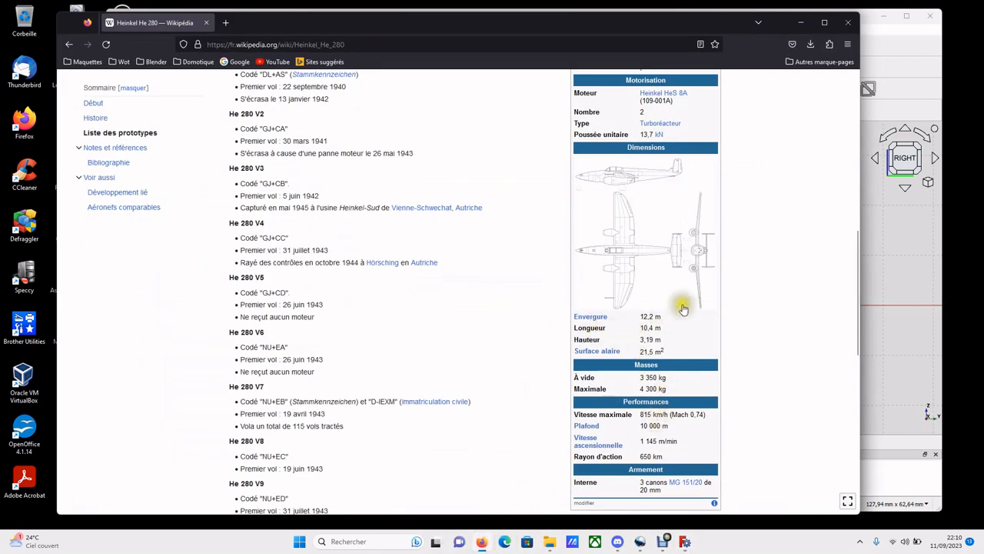
click(801, 23)
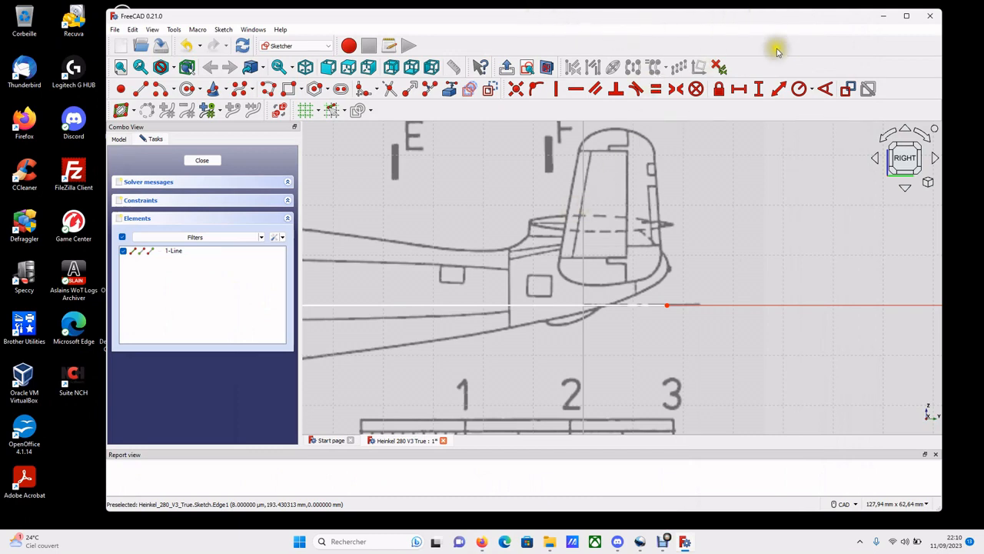
click(738, 88)
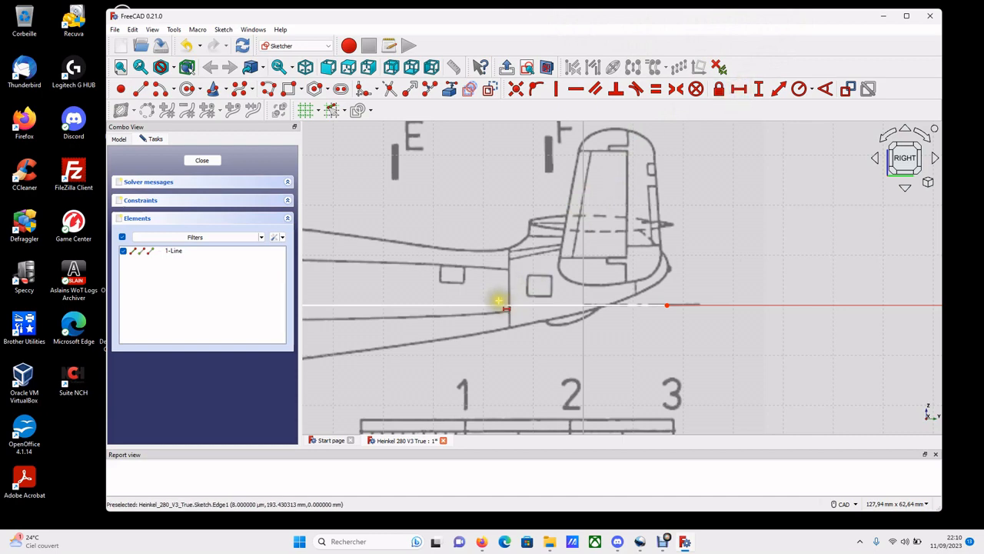
click(501, 306)
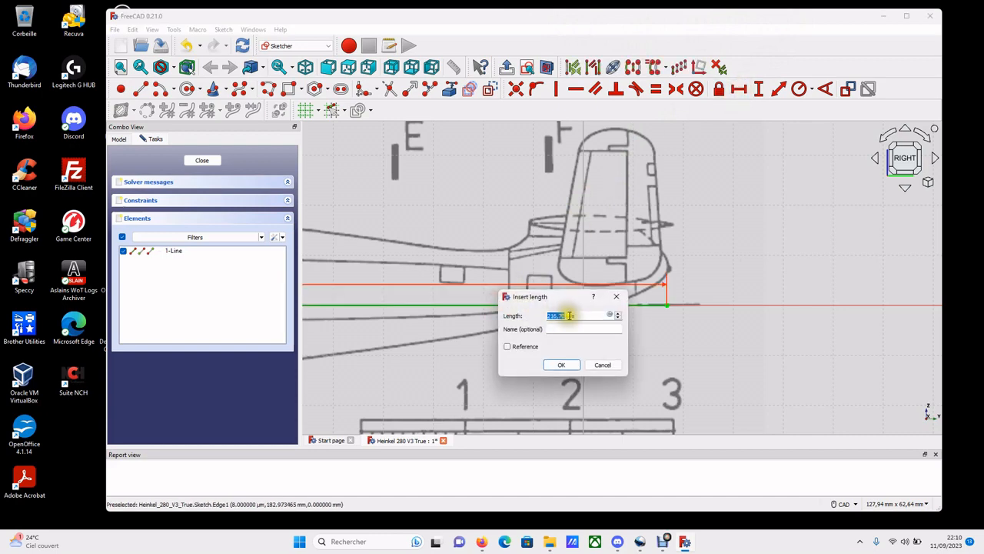
click(563, 316)
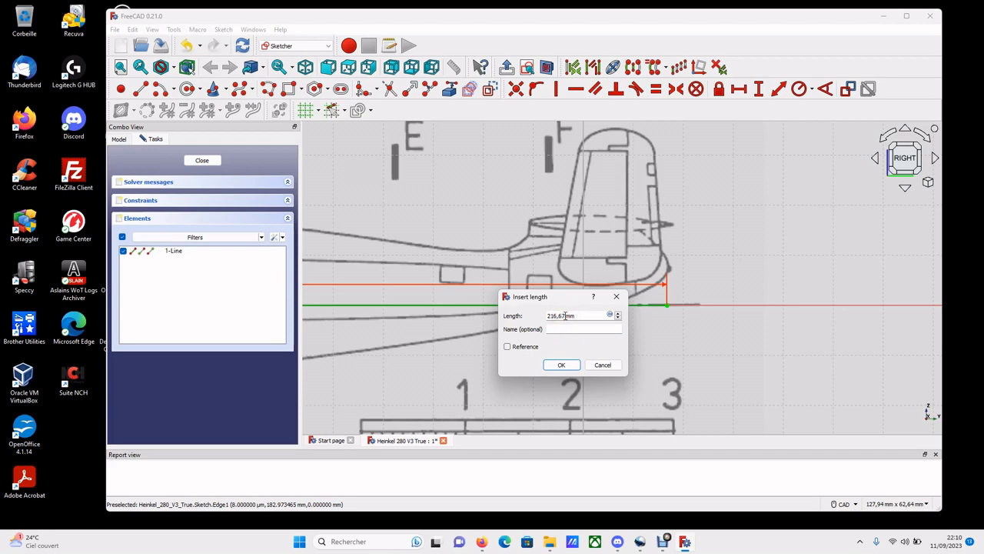
key(Return)
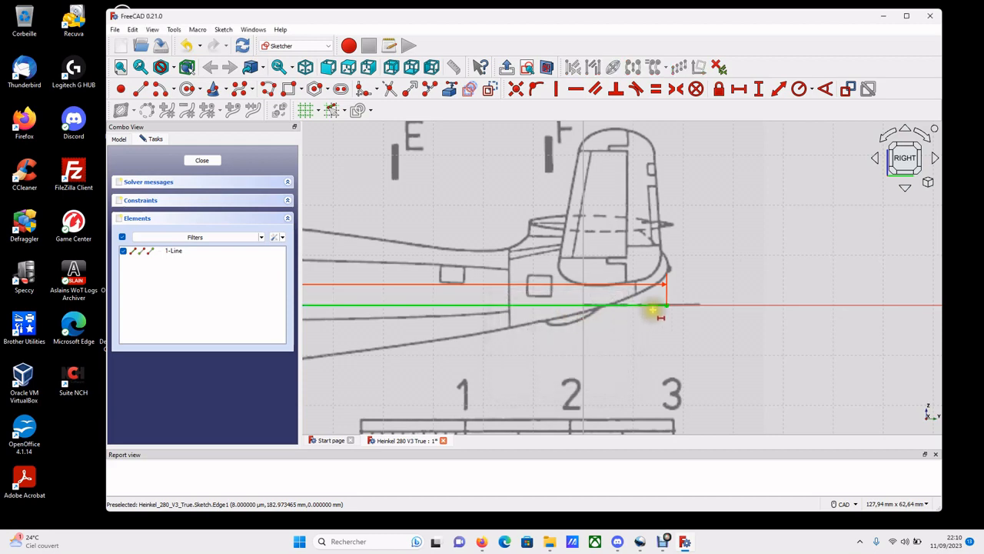
Step: Place the length dimension above the fuselage, compare its end with the blueprint's tail and close the sketch
scroll(673, 293, up, 4)
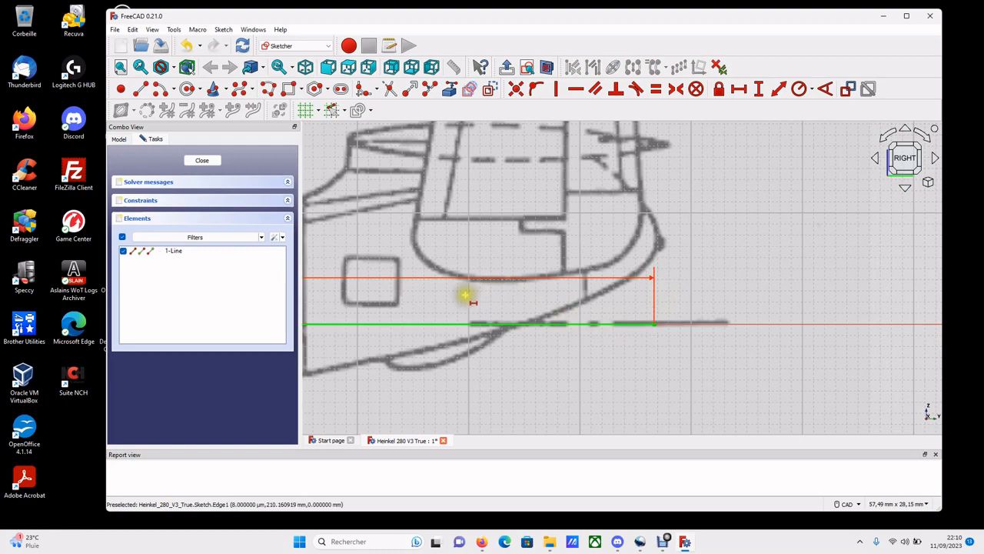
scroll(467, 293, down, 5)
middle_drag(521, 296, 666, 282)
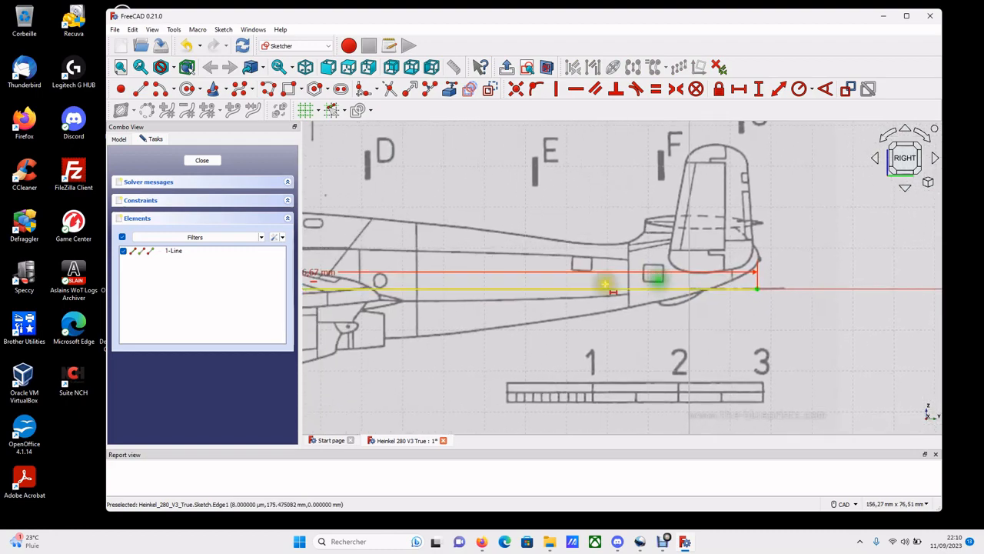
scroll(402, 314, down, 2)
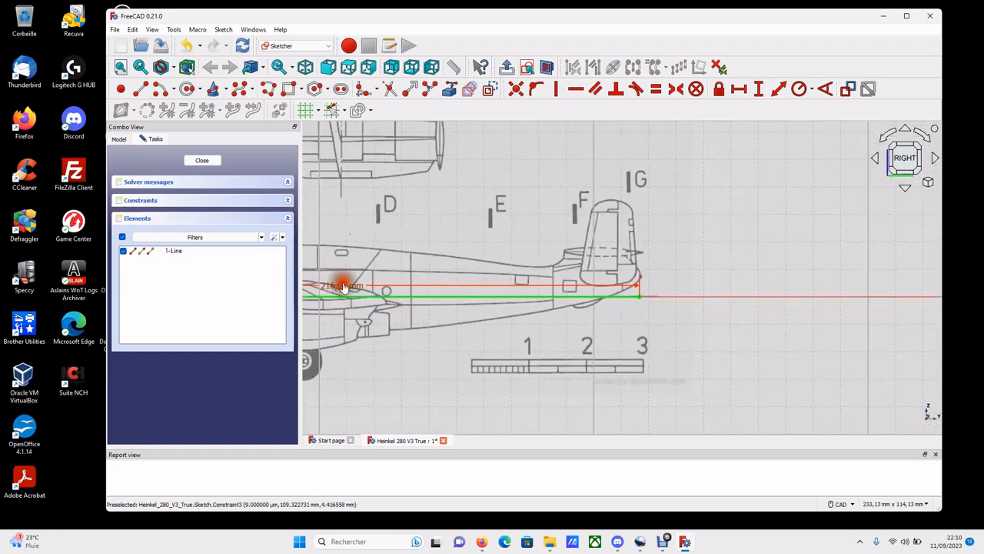
drag(344, 286, 343, 206)
scroll(522, 332, down, 3)
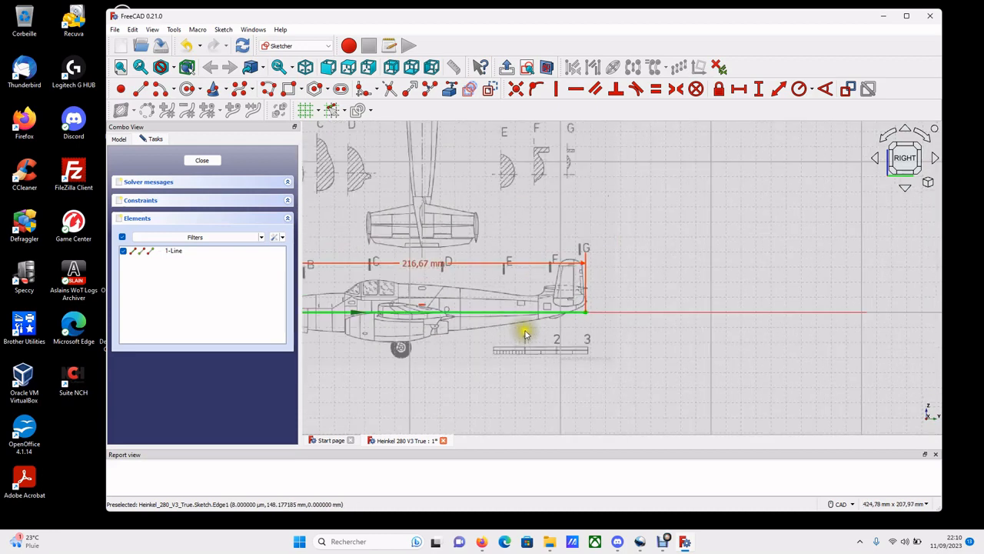
scroll(590, 299, up, 8)
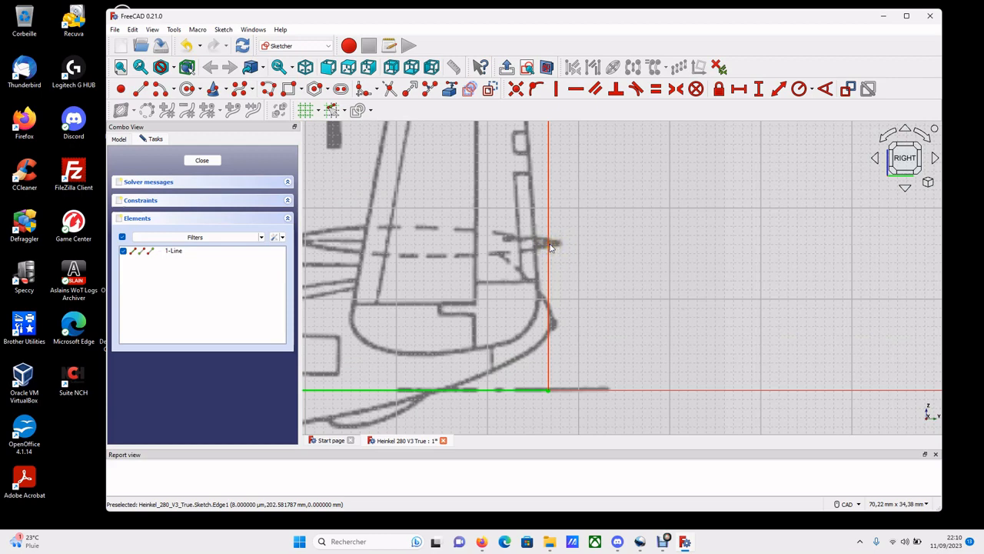
click(203, 160)
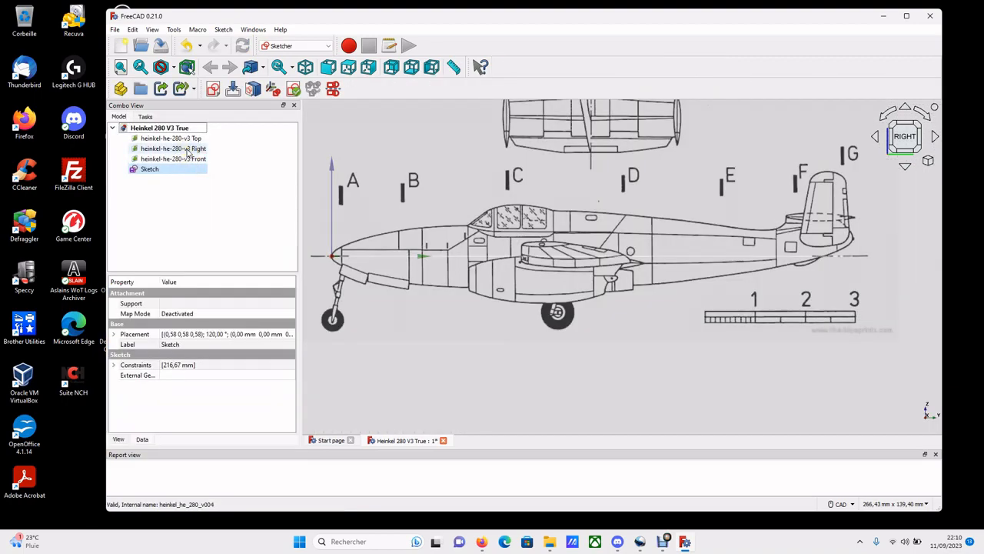
Step: Set the XSize formula of the heinkel-he-280-v3 Right image to 12.25 m / 48
click(189, 151)
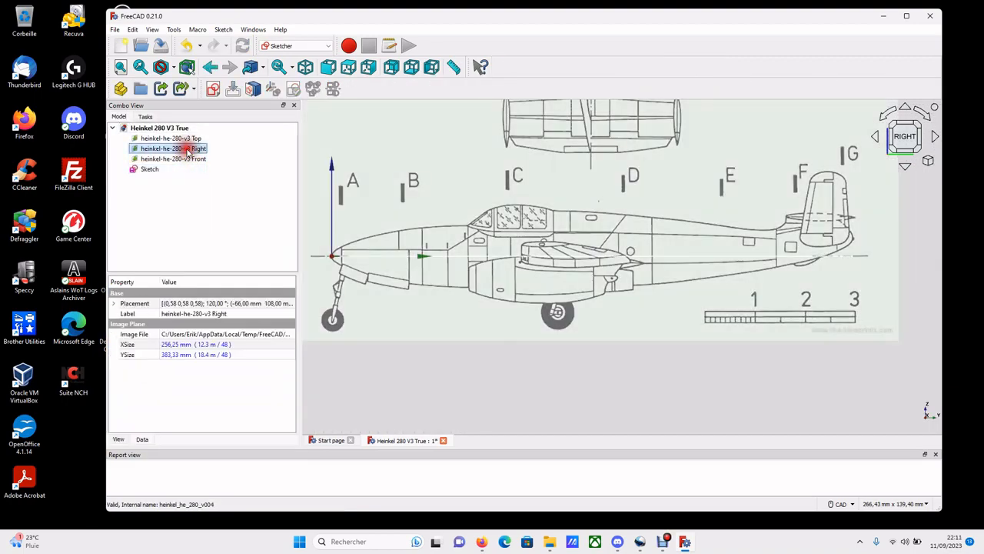
click(211, 346)
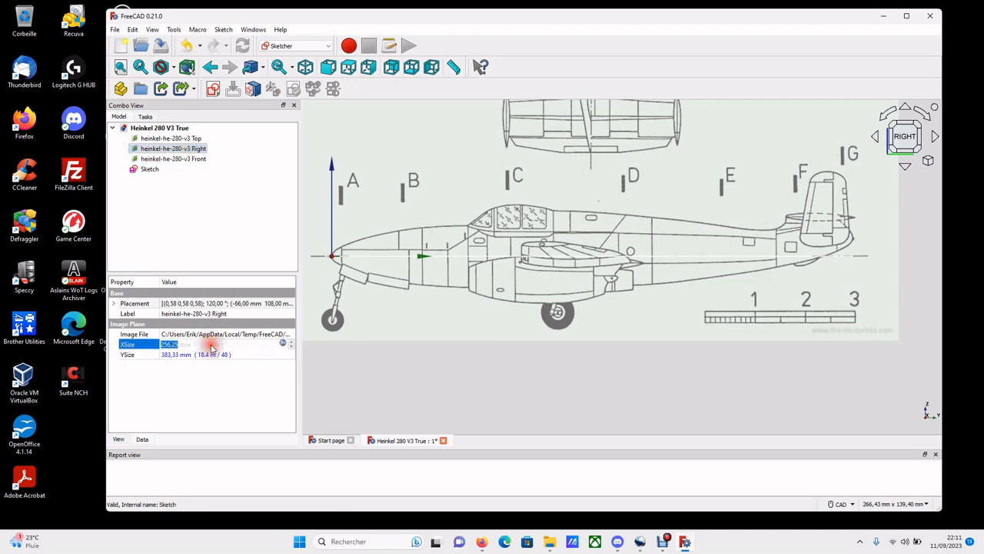
click(282, 344)
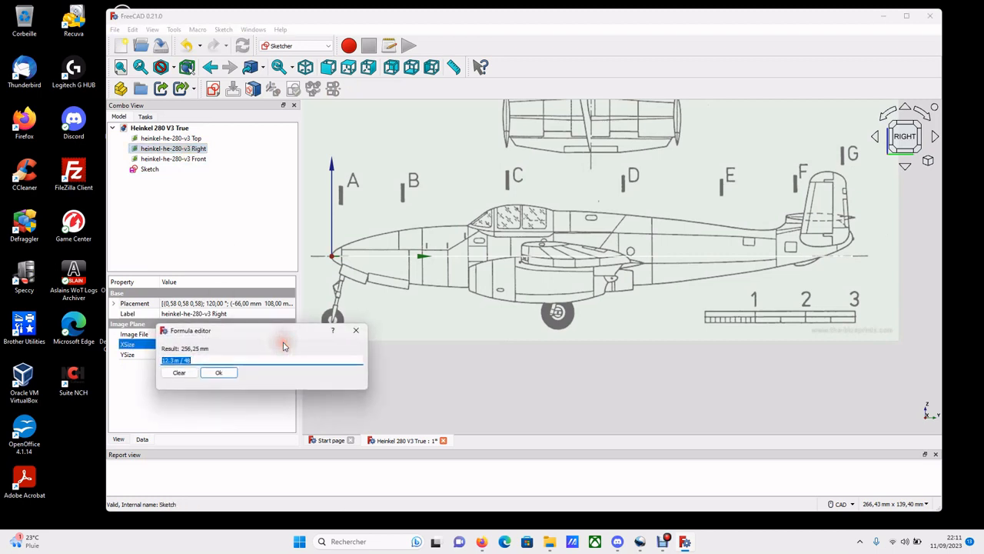
click(181, 360)
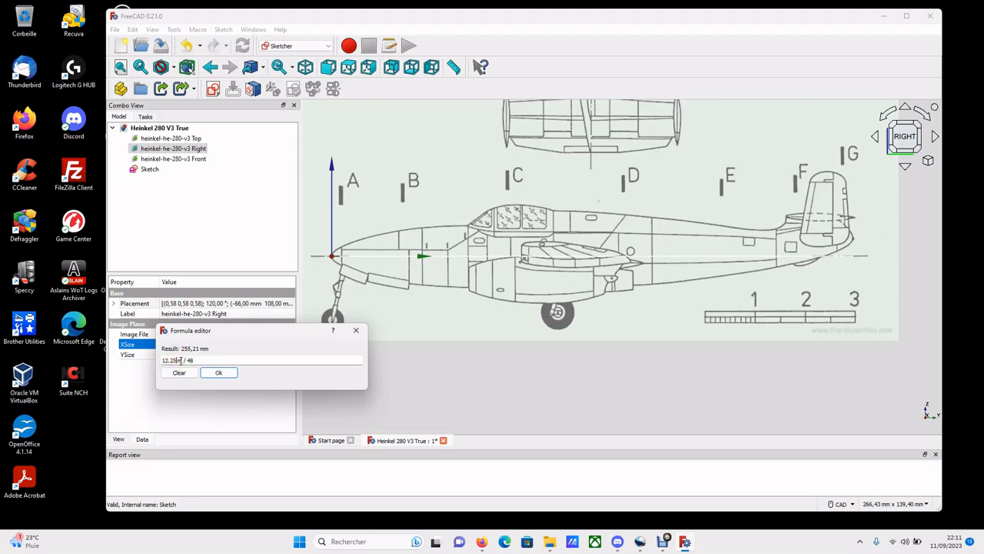
key(Return)
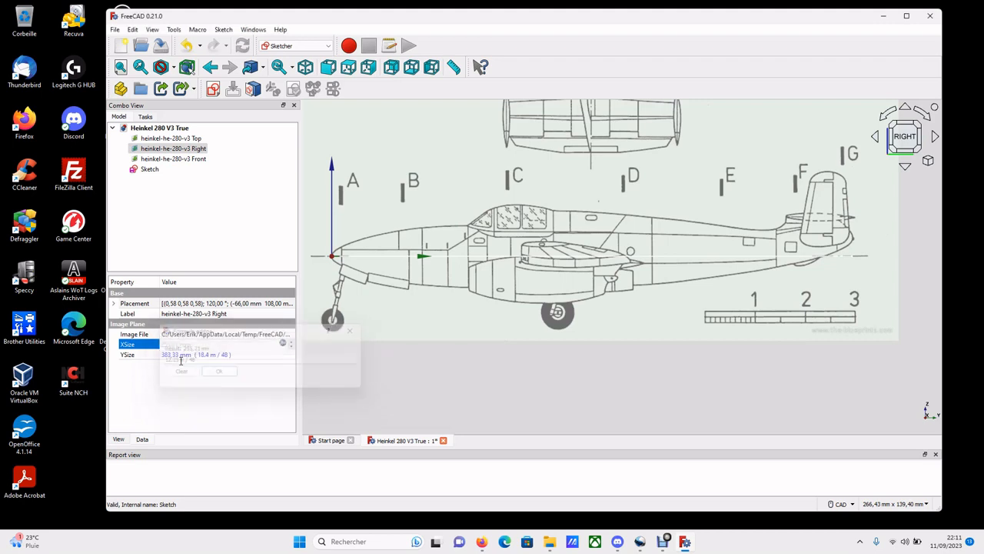
click(169, 354)
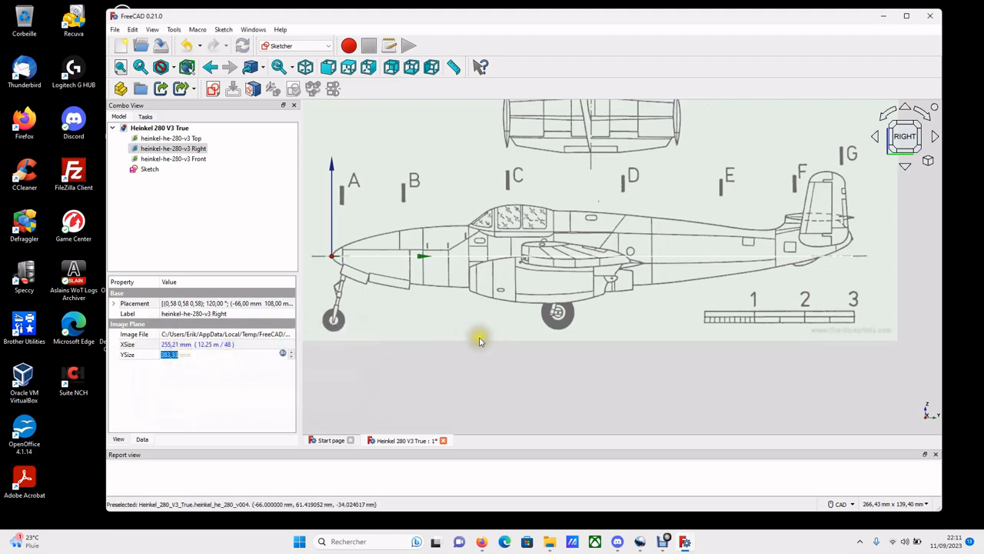
Step: Set the heinkel-he-280-v3 Right image's y position to 107.50 mm to align the aircraft's nose with the origin
scroll(389, 288, up, 5)
scroll(392, 289, up, 6)
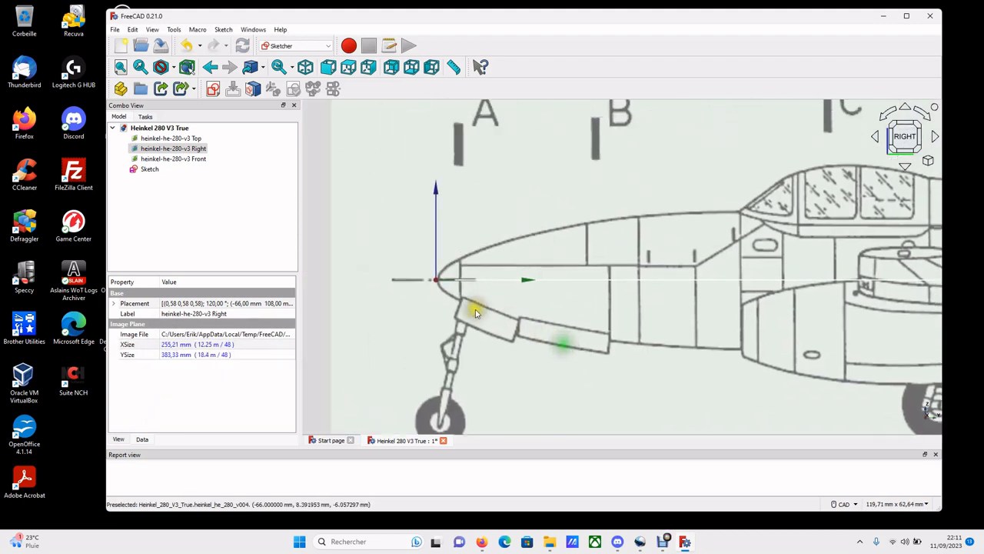
click(113, 303)
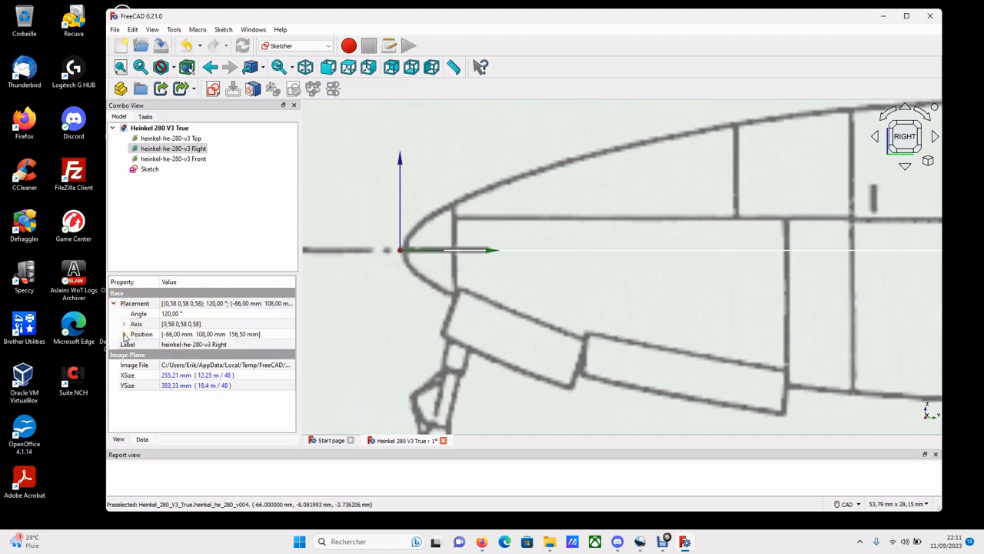
click(123, 333)
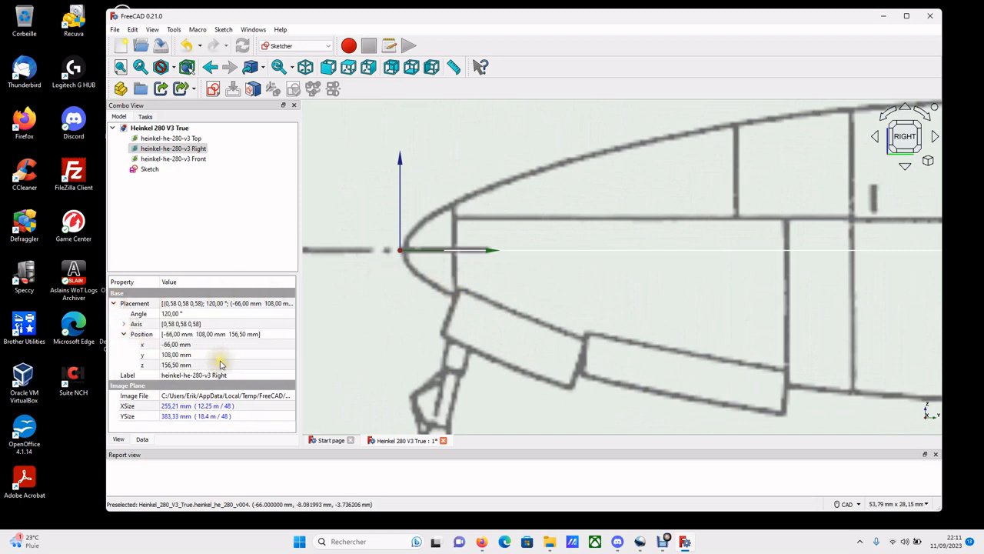
click(170, 348)
click(169, 355)
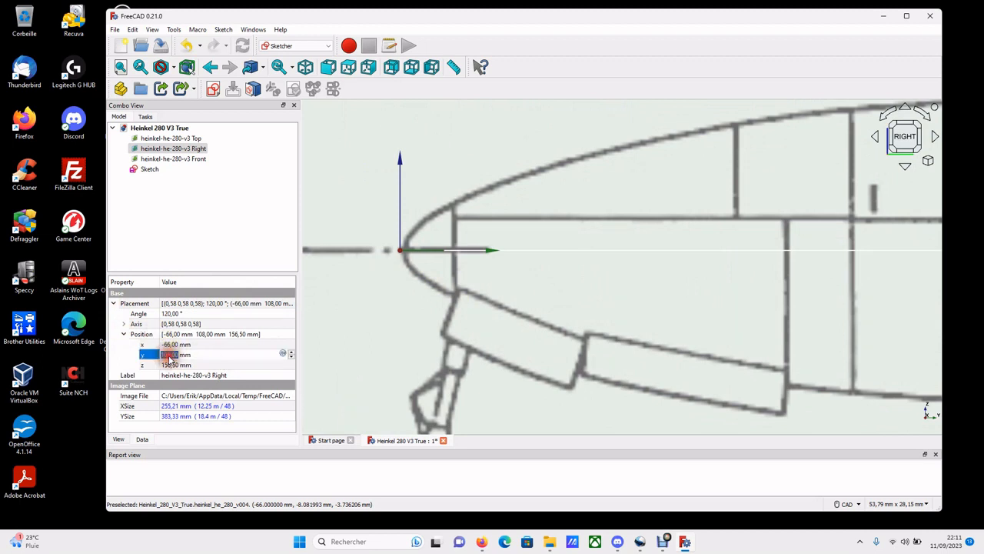
click(291, 358)
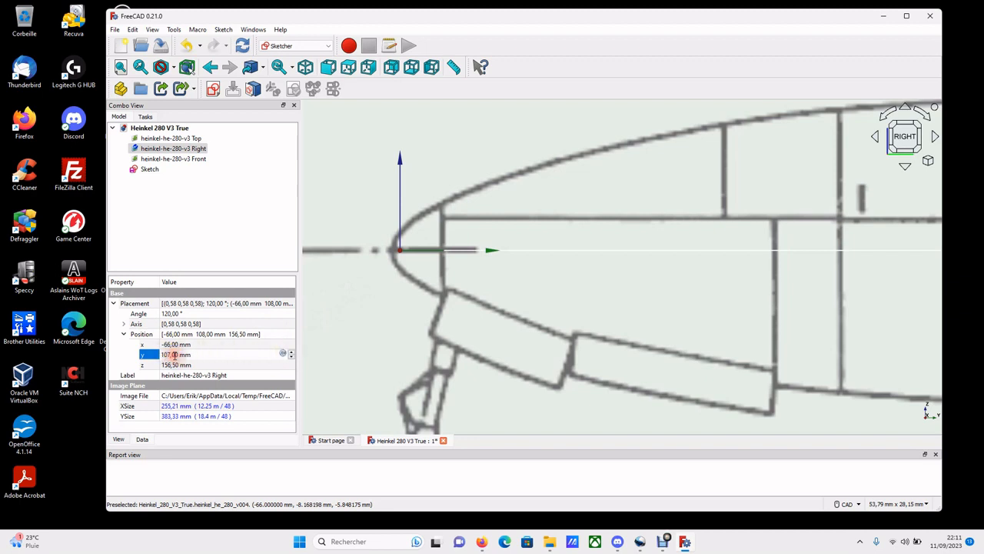
text(5)
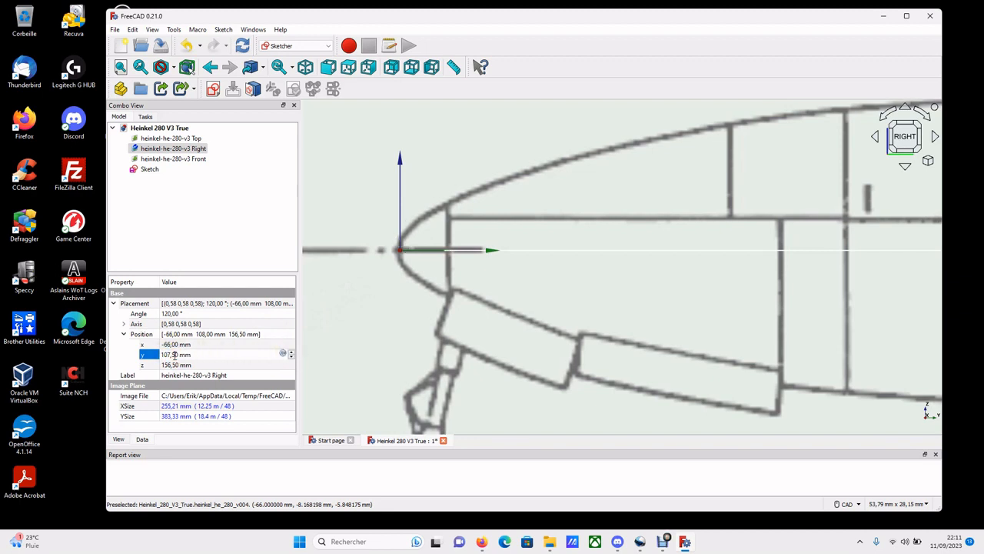
click(408, 390)
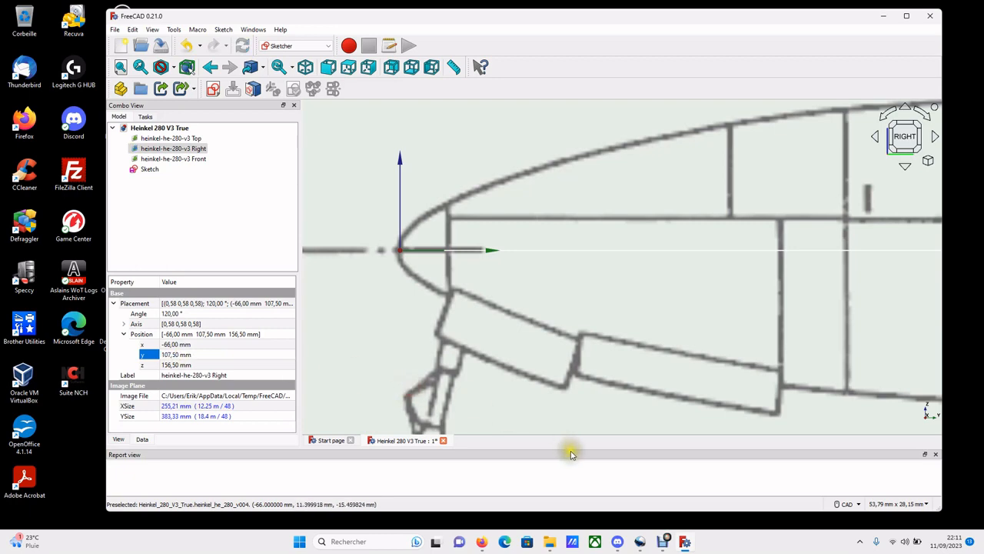
Step: Examine how the aircraft's tail in the right-view blueprint lines up with the end of the reference line
click(260, 363)
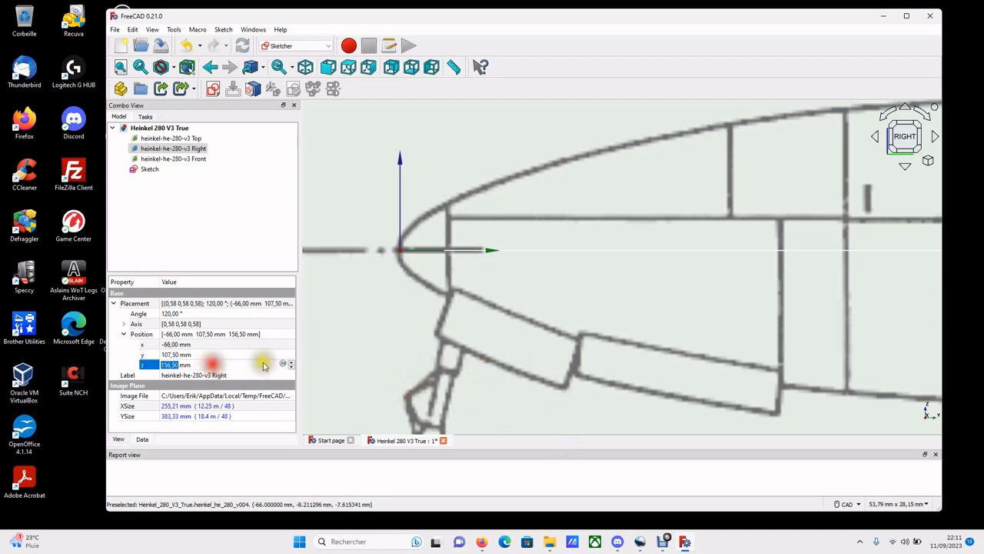
scroll(582, 356, down, 2)
scroll(635, 355, down, 2)
middle_drag(736, 343, 89, 317)
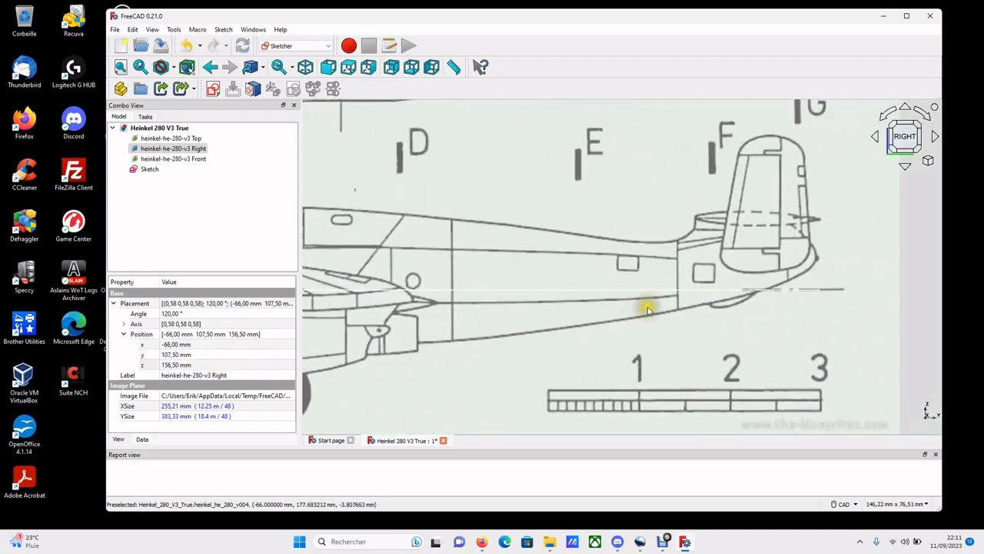
scroll(798, 285, up, 3)
scroll(835, 301, up, 4)
middle_drag(846, 290, 539, 347)
scroll(538, 347, down, 2)
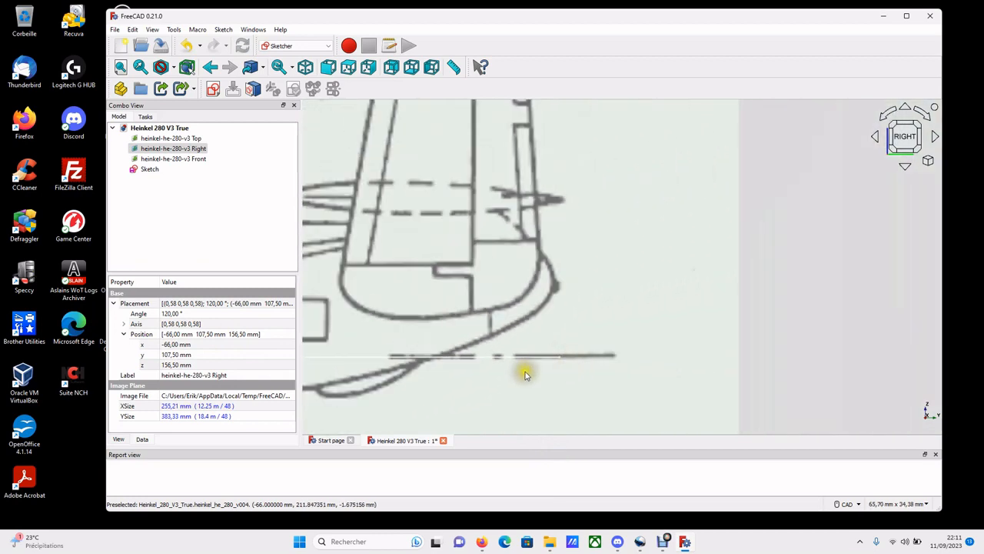
Step: Reopen the reference sketch, compare the length dimension's end with the rearmost point of the tail, and close the sketch
double_click(158, 169)
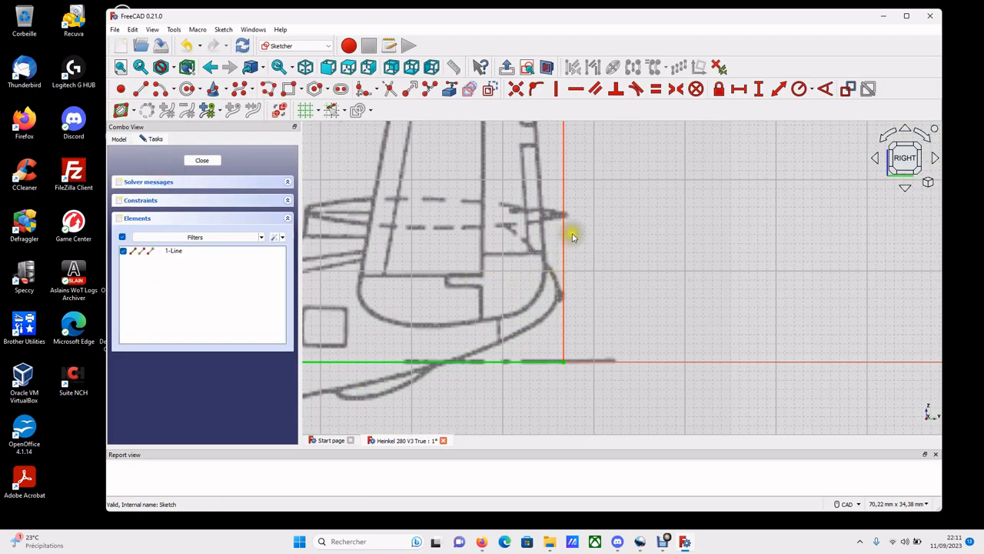
scroll(566, 221, up, 1)
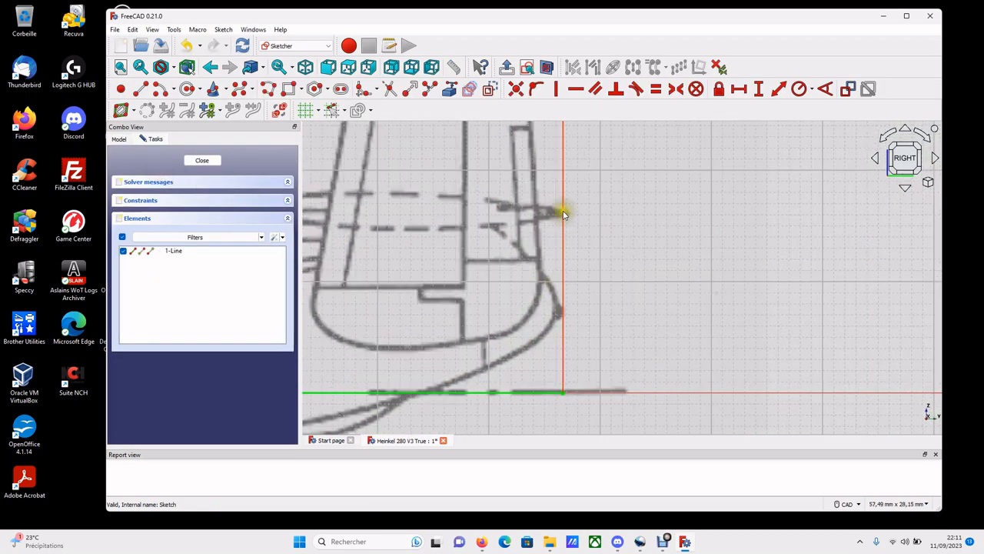
scroll(564, 214, down, 4)
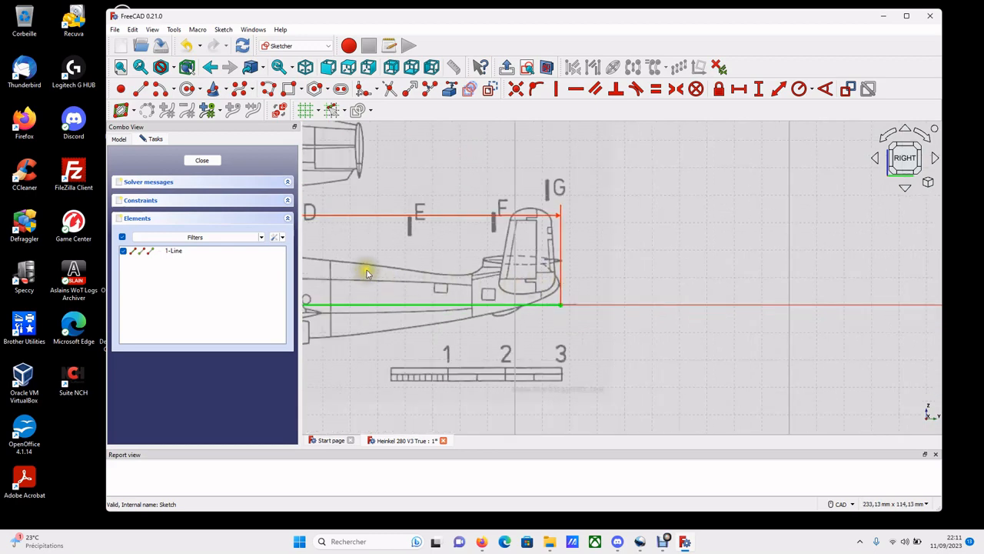
click(202, 160)
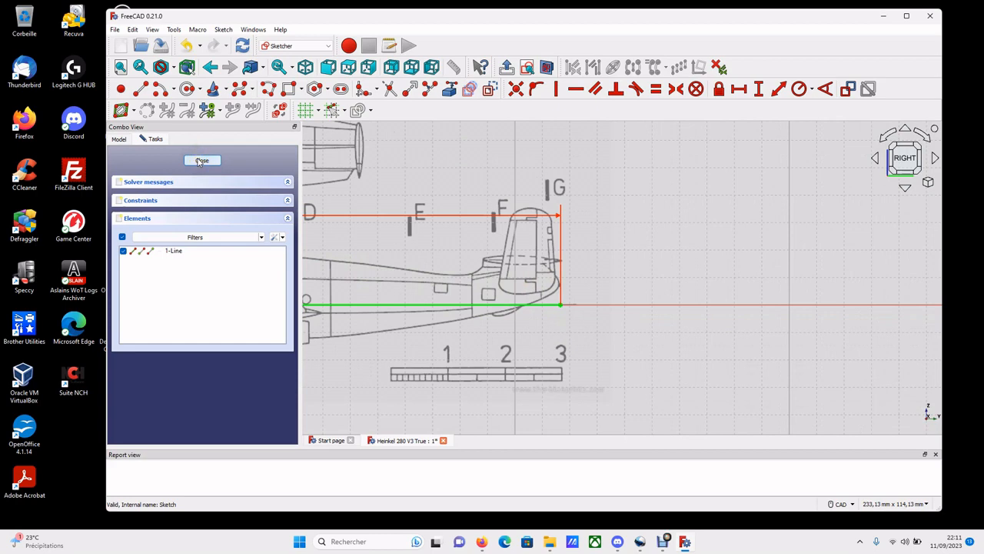
click(202, 160)
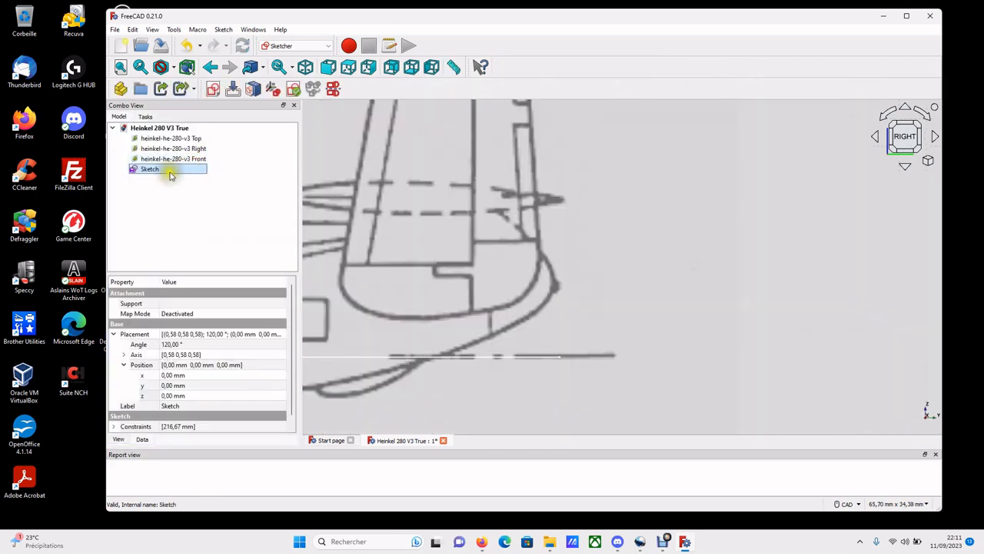
Step: Check the top-view blueprint's tail and nose against the reference line and the origin
click(348, 67)
scroll(477, 238, down, 8)
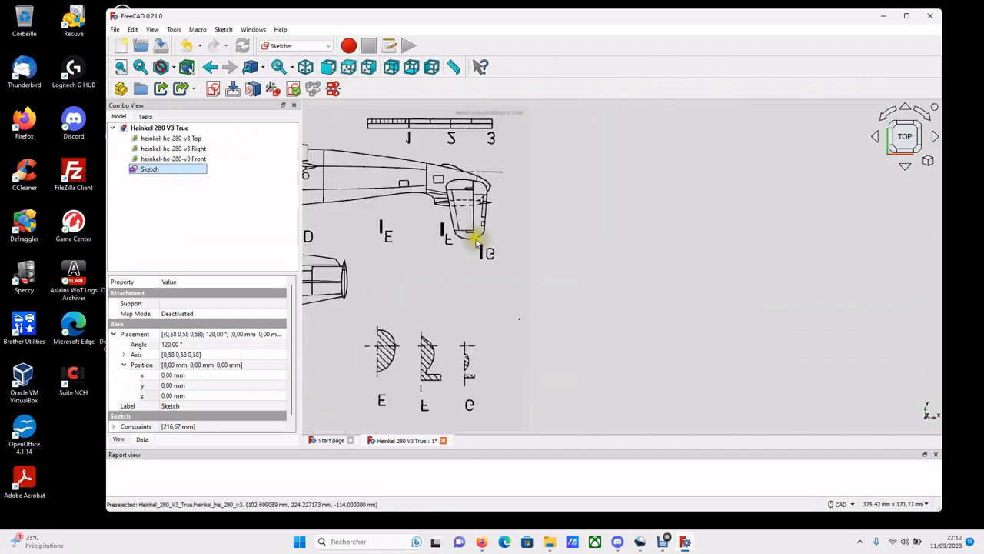
scroll(439, 282, up, 3)
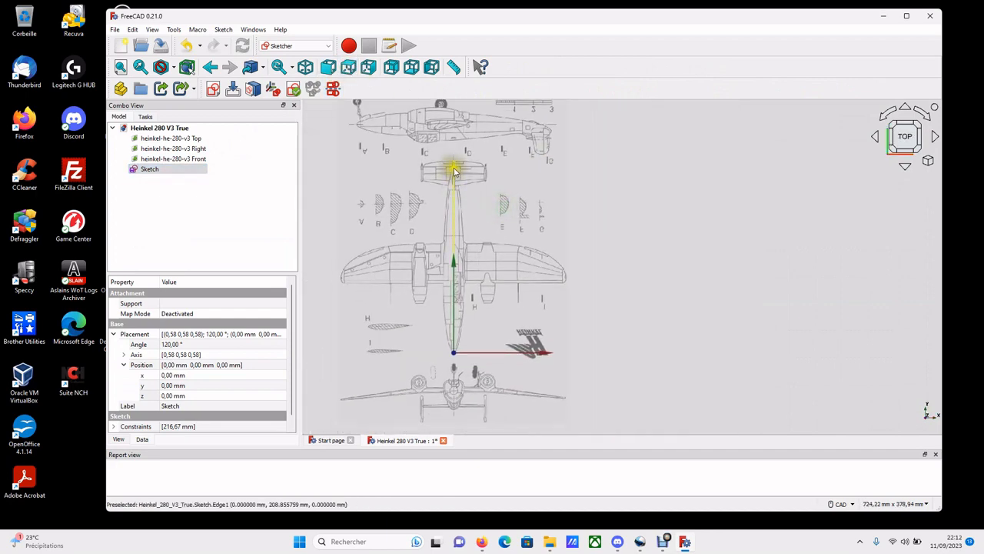
scroll(453, 165, up, 5)
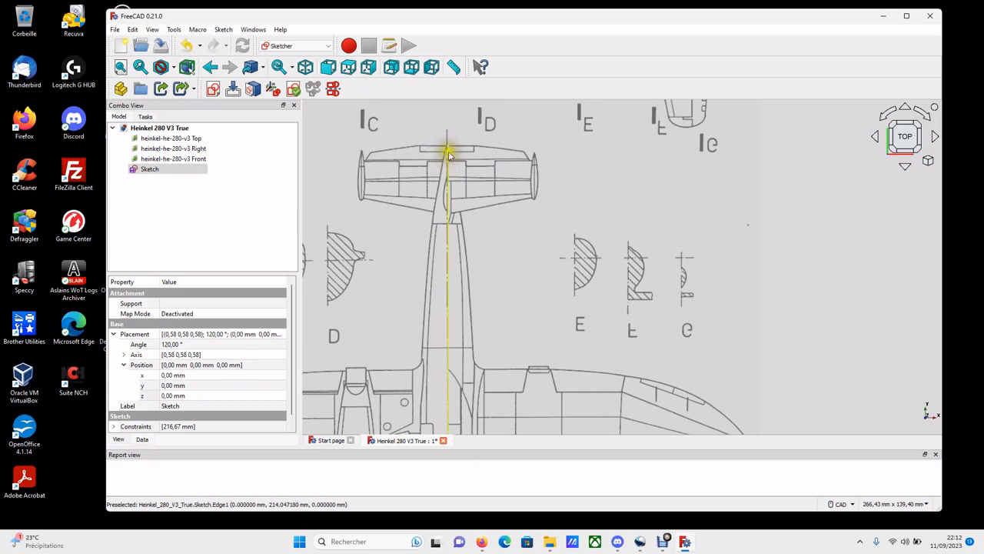
scroll(448, 148, up, 4)
scroll(451, 154, down, 6)
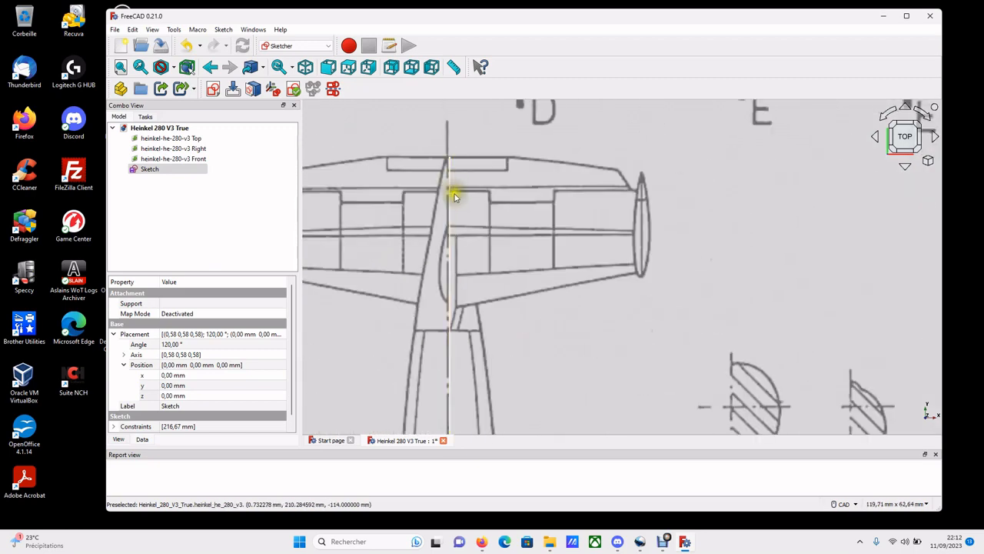
middle_drag(480, 313, 492, 115)
scroll(504, 361, down, 2)
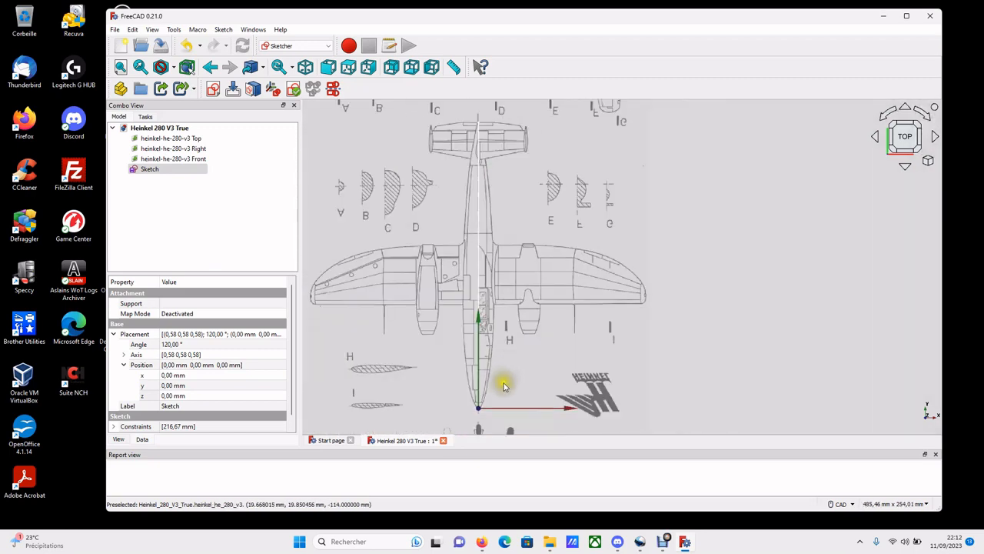
scroll(504, 385, up, 1)
middle_drag(500, 380, 500, 265)
scroll(465, 296, up, 6)
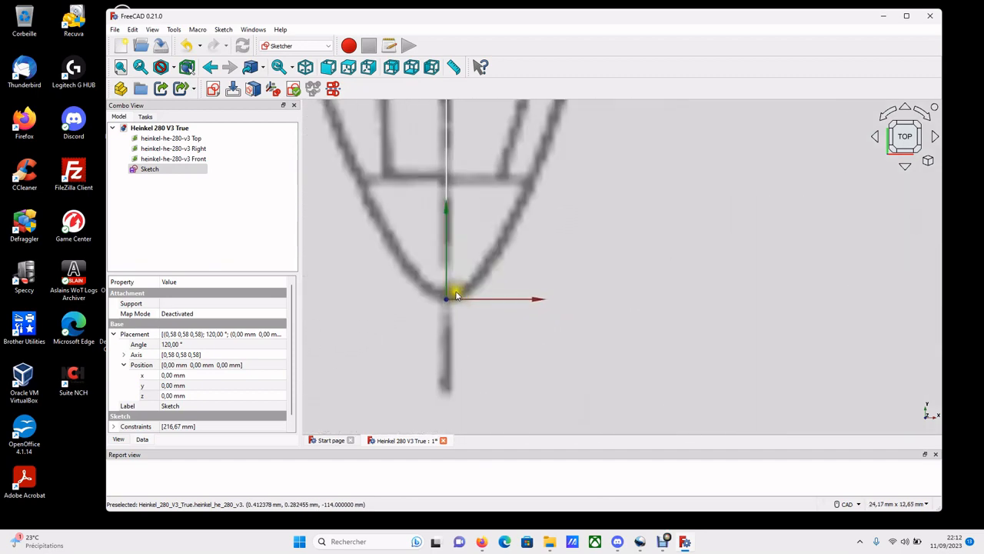
scroll(451, 300, down, 7)
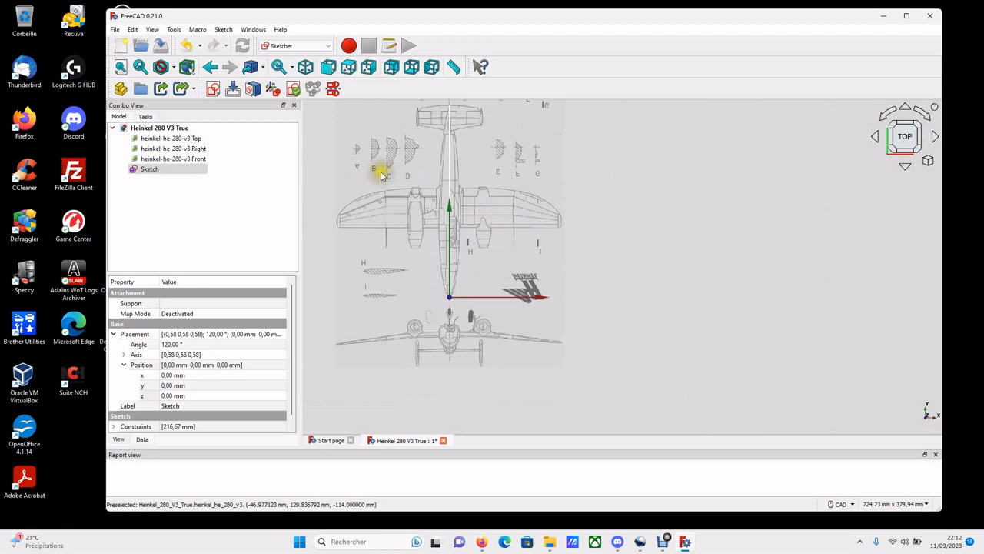
Step: Create a new sketch on the XZ plane and show it from the front over the front-view blueprint
click(166, 159)
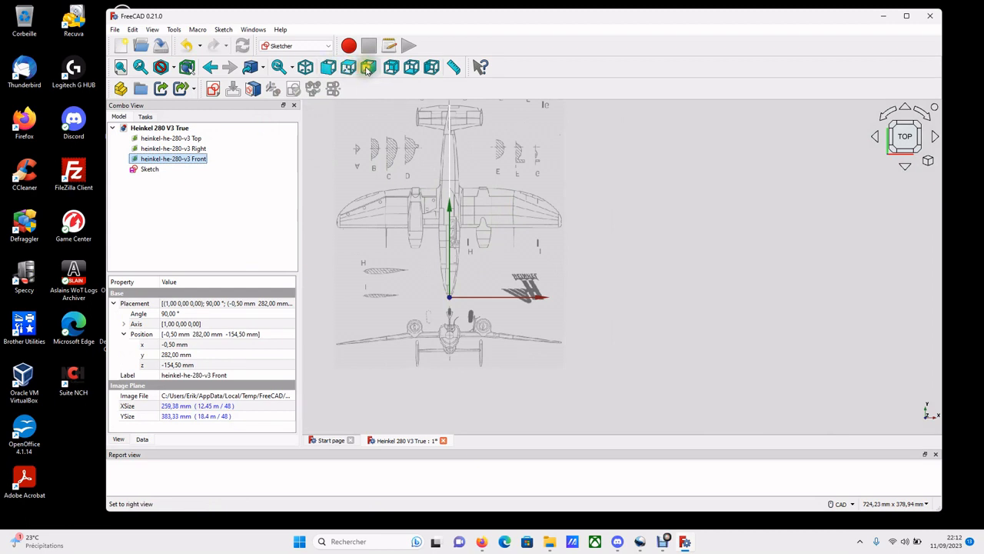
click(327, 68)
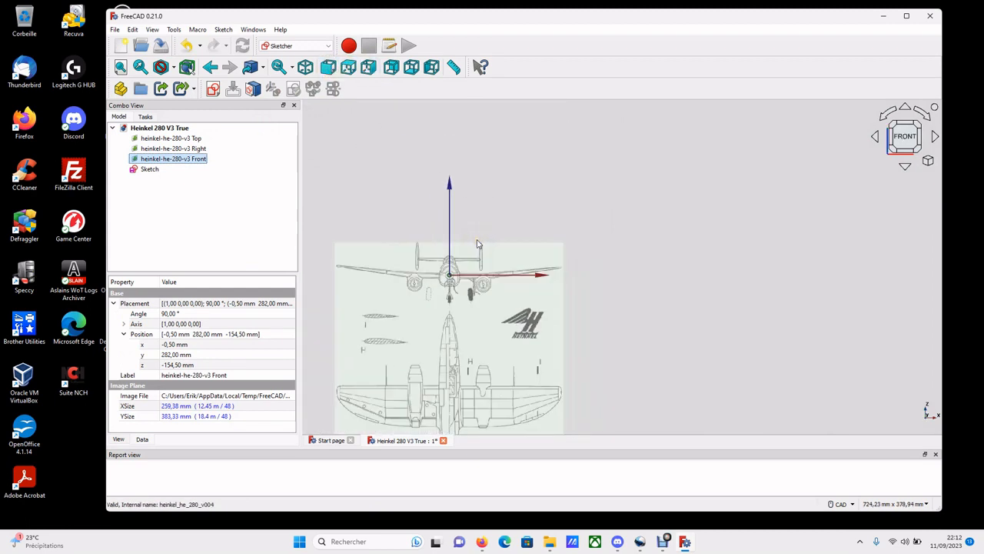
middle_drag(462, 297, 470, 210)
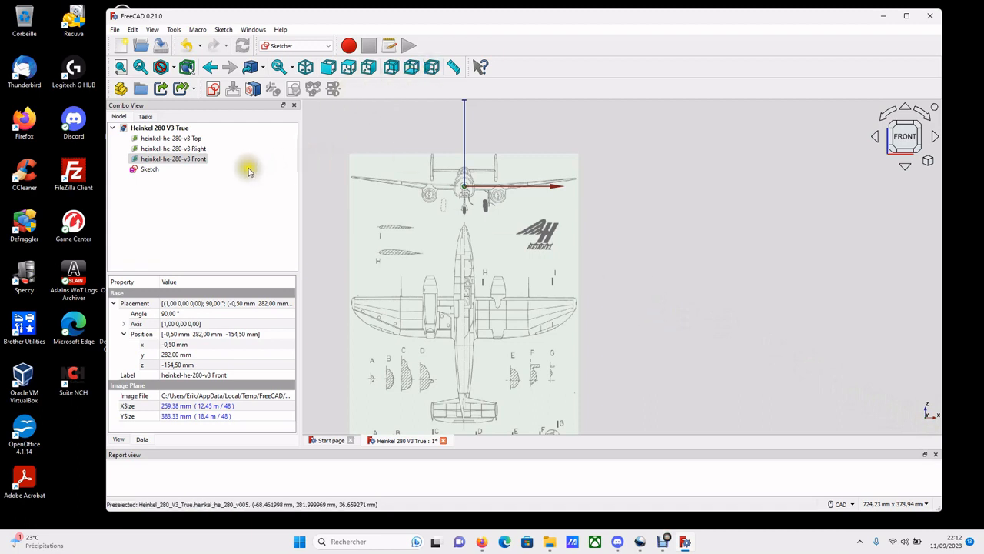
click(329, 169)
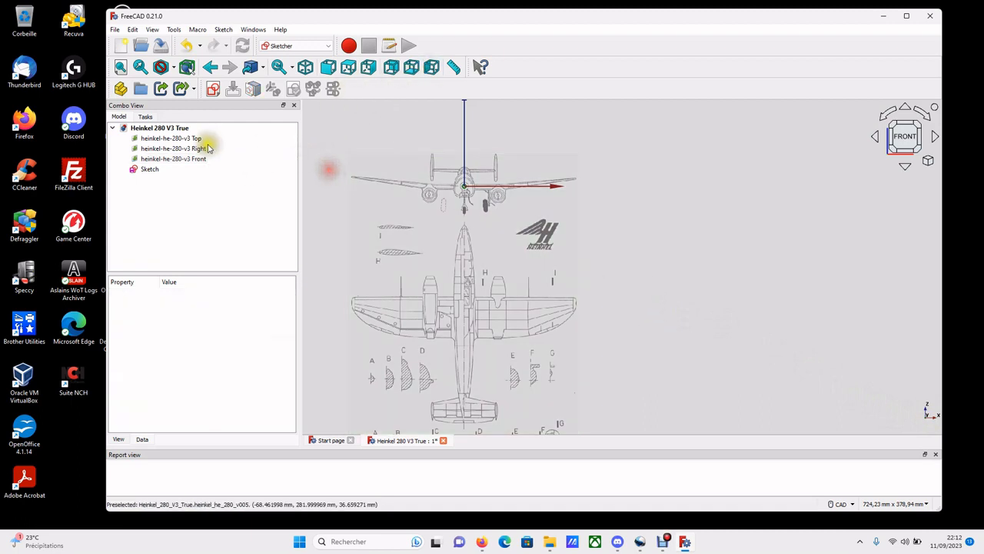
click(213, 89)
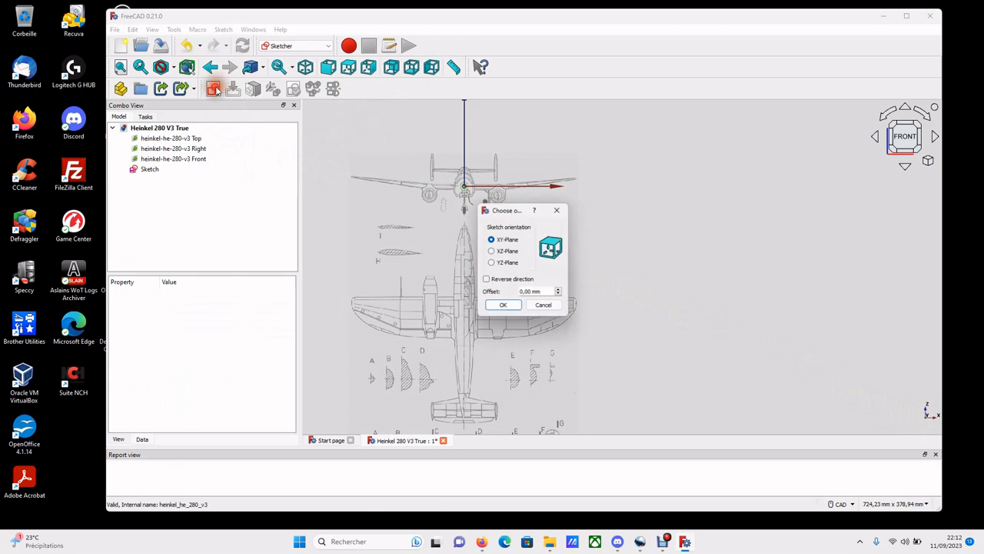
click(510, 252)
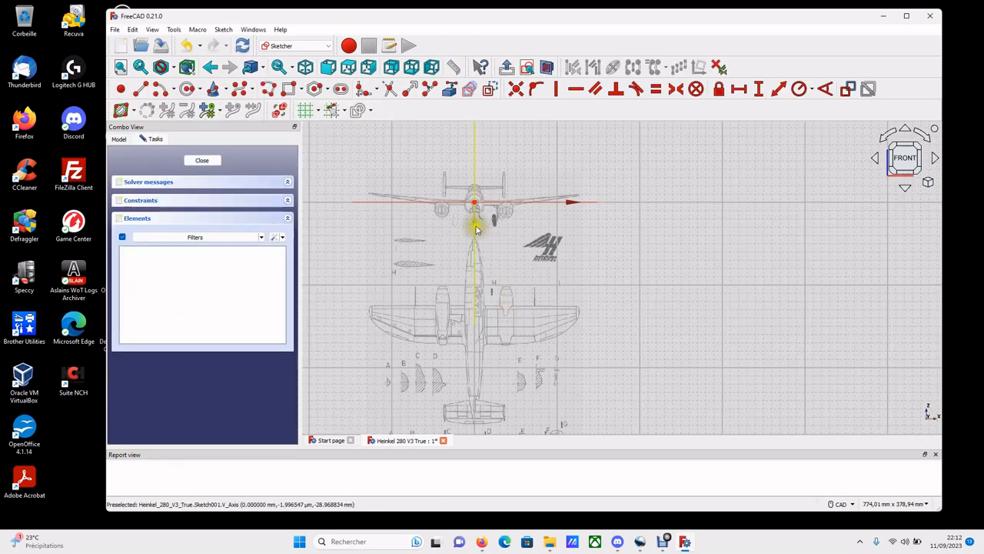
scroll(471, 189, up, 4)
click(469, 187)
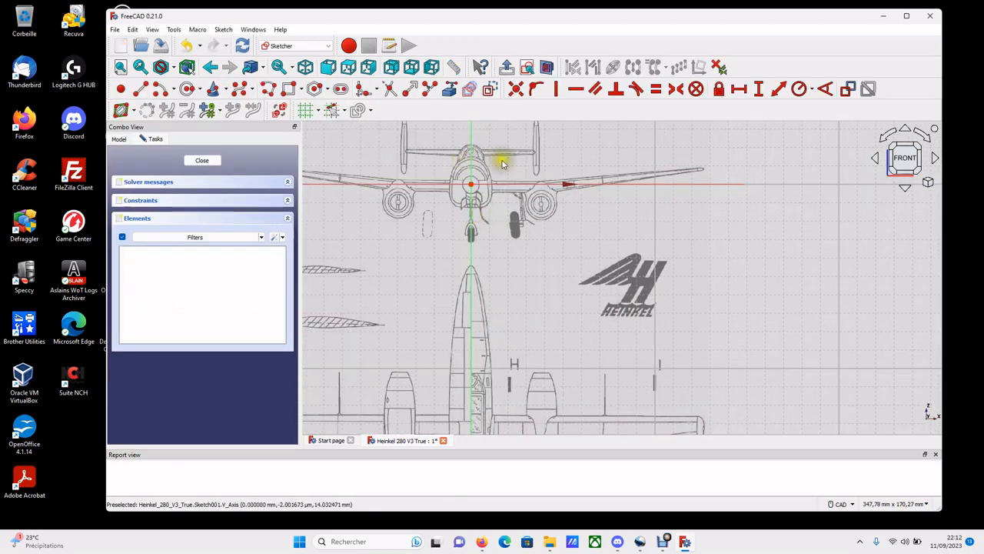
middle_drag(480, 132, 477, 160)
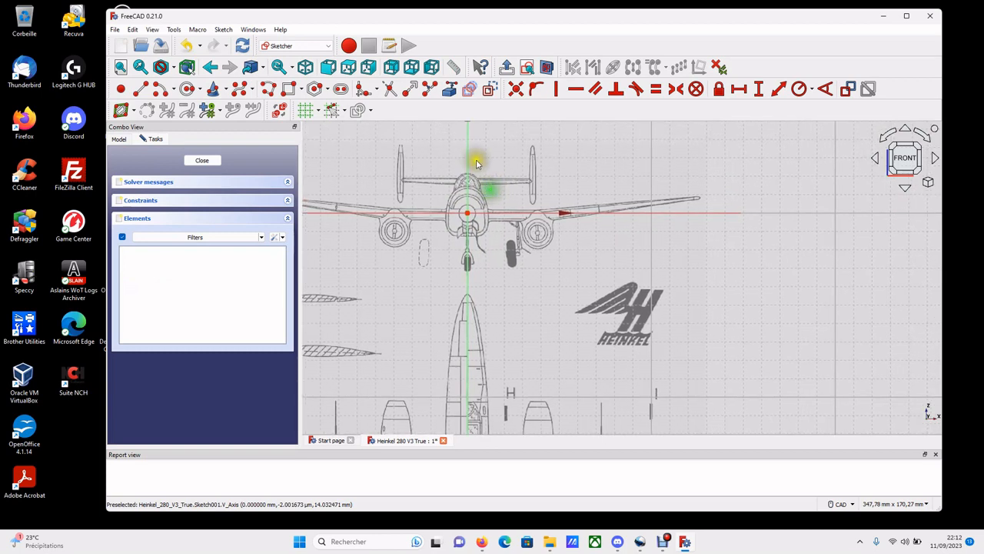
Step: Draw a horizontal line across the fuselage just above the horizontal axis, with one end on each side of the vertical axis
click(142, 89)
click(420, 200)
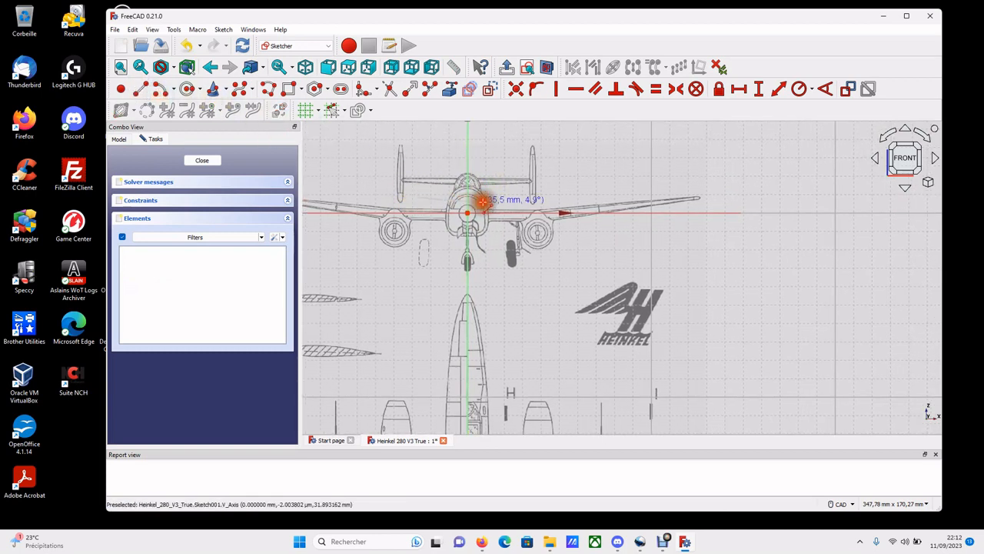
click(523, 198)
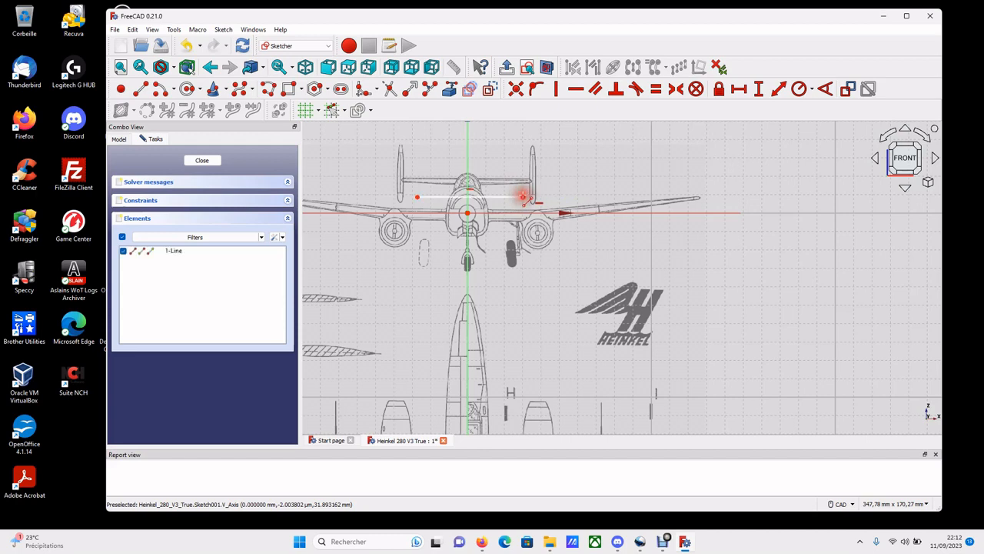
right_click(491, 257)
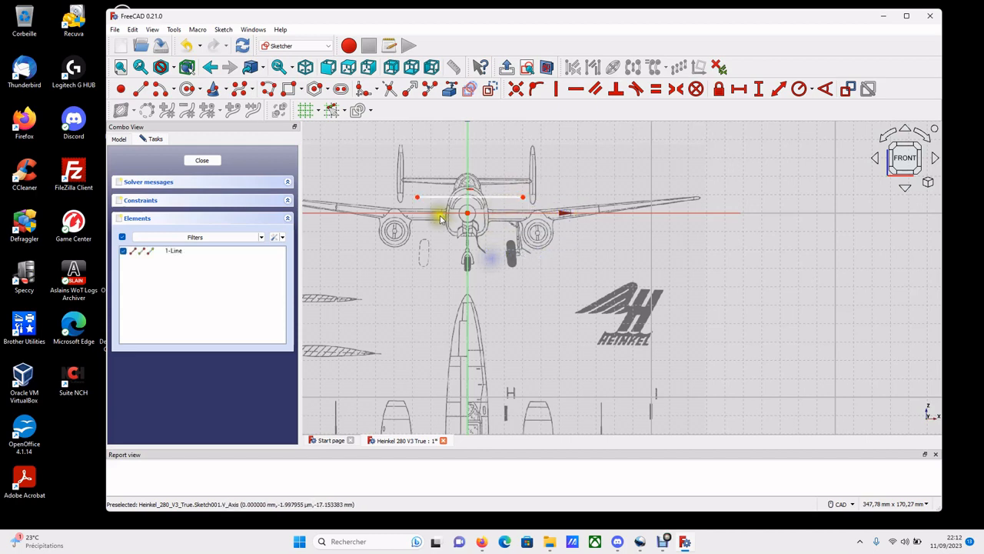
Step: Make the two endpoints of the horizontal line symmetric about the vertical axis
click(416, 199)
click(523, 198)
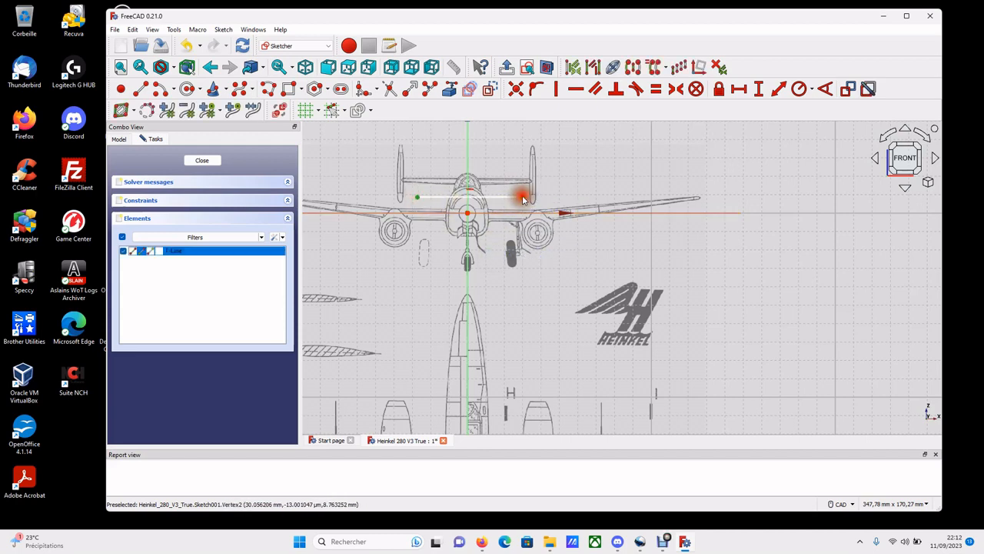
click(468, 177)
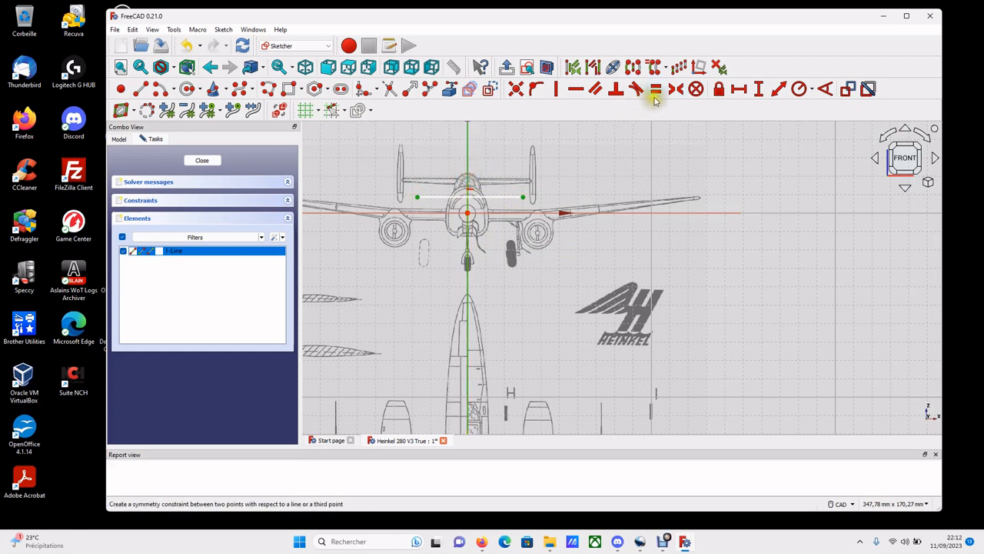
click(676, 89)
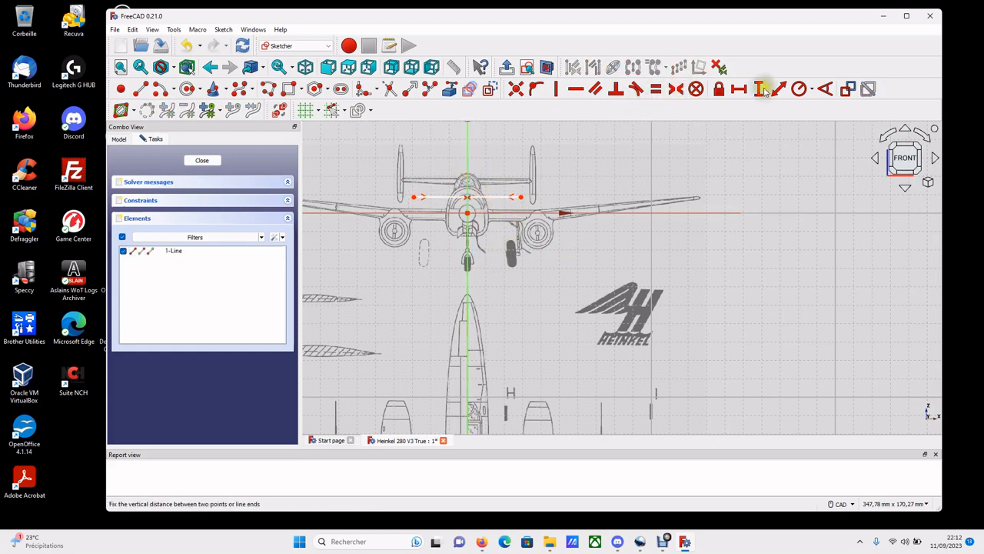
Step: Look up the wingspan in the browser's Heinkel He 280 Wikipedia article and constrain the line's horizontal length to 254,17 mm
click(739, 91)
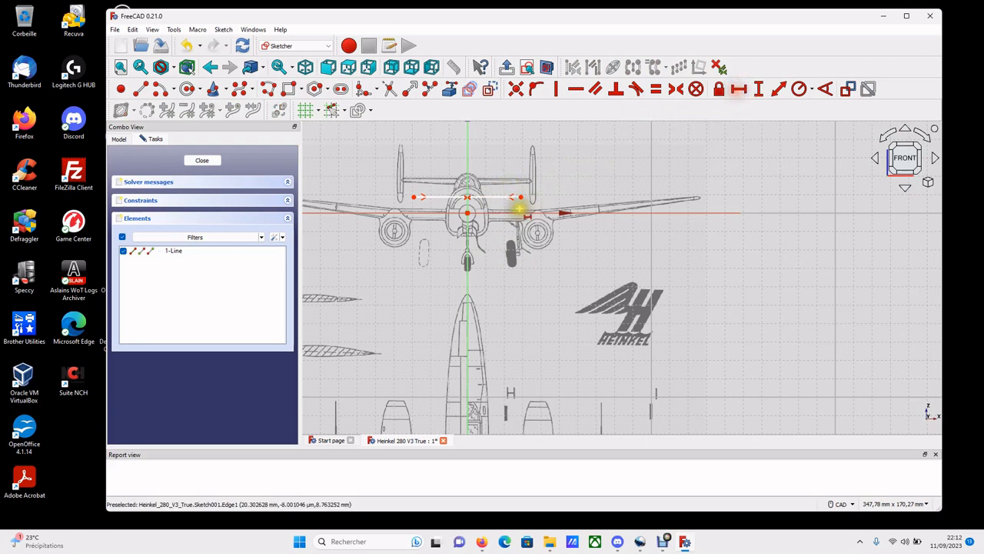
click(493, 197)
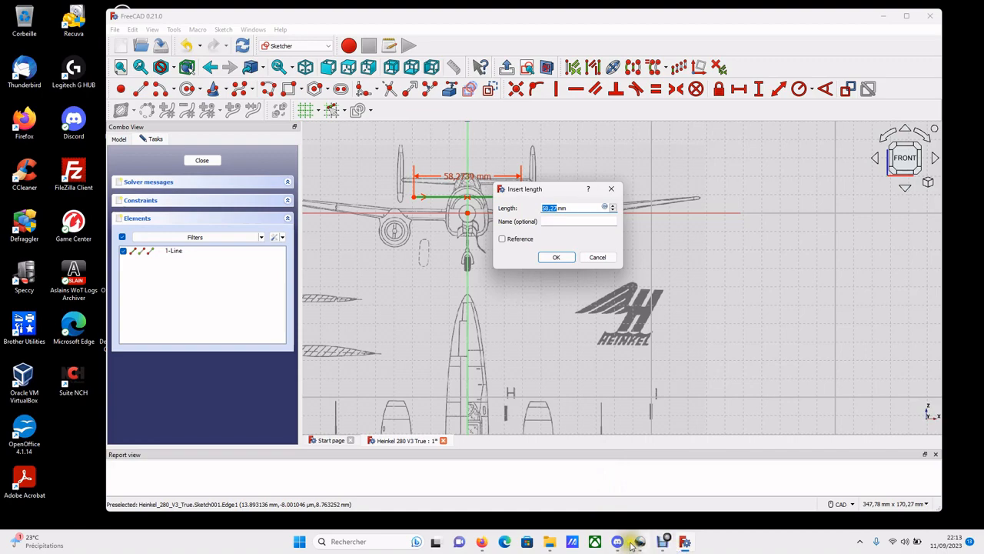
click(482, 543)
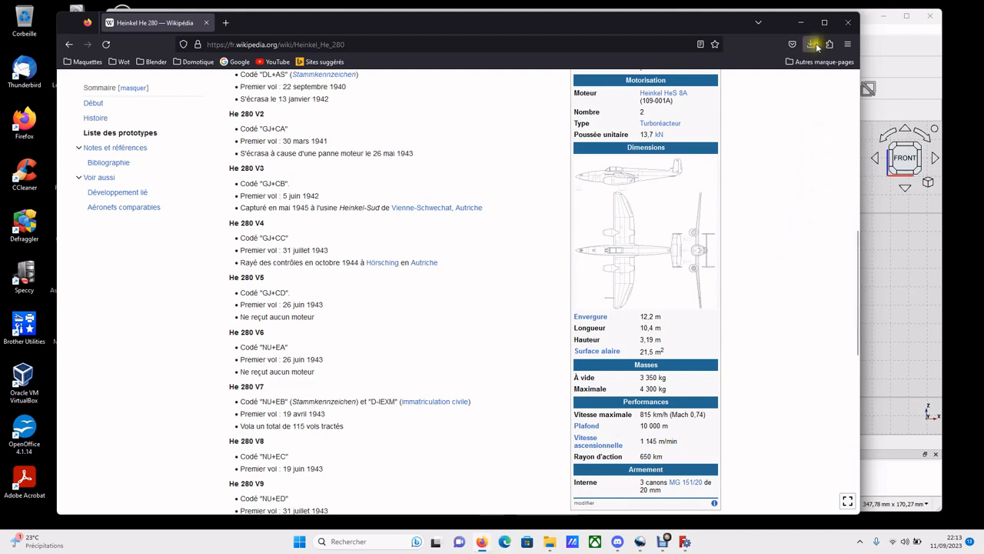
click(801, 23)
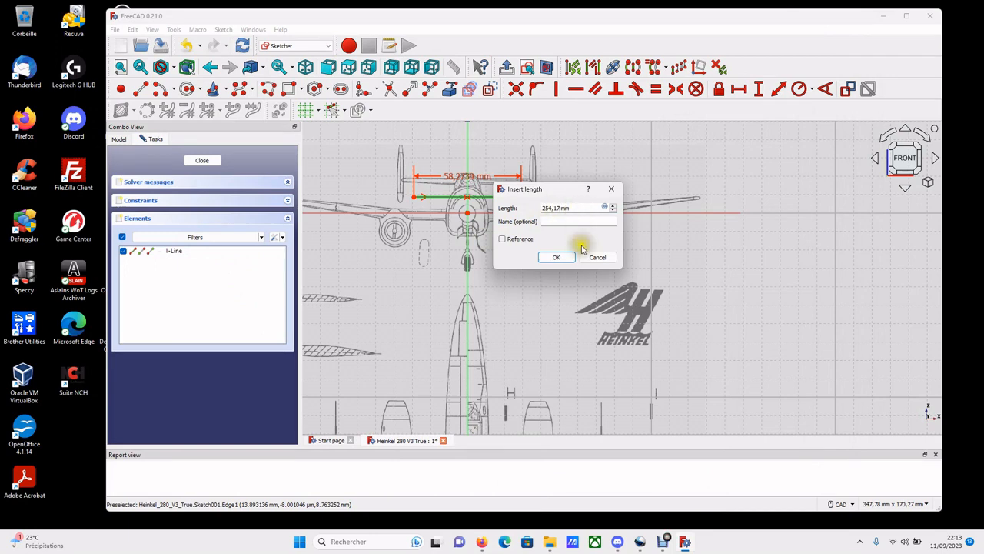
click(559, 256)
Step: Compare the span line's right end with the wing tip and the fuselage centre with the vertical axis
scroll(698, 213, up, 5)
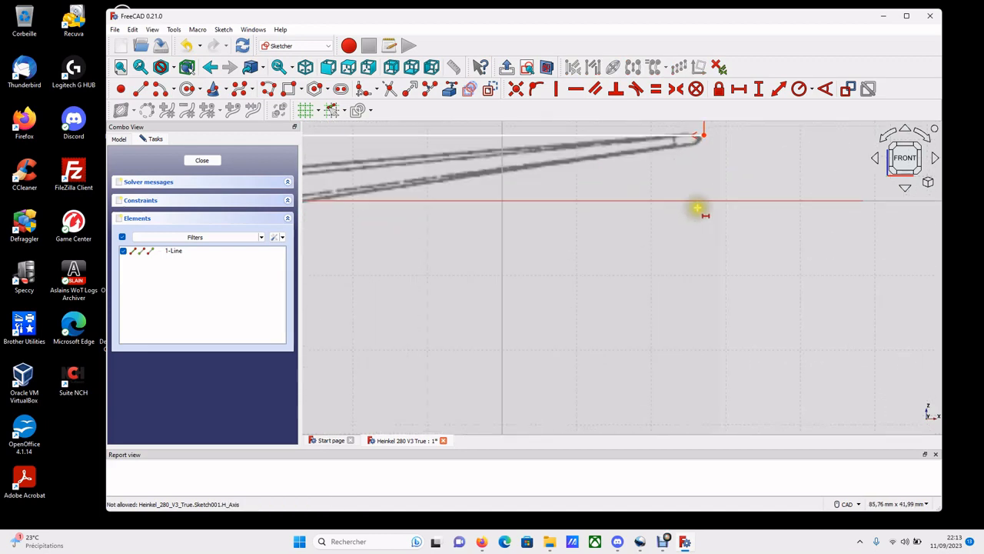
scroll(698, 143, up, 1)
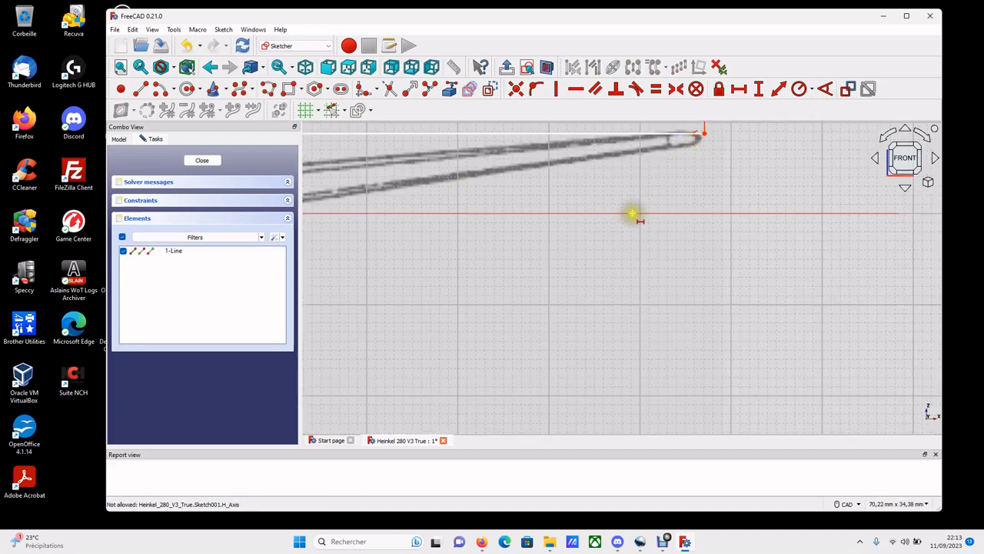
scroll(561, 231, down, 3)
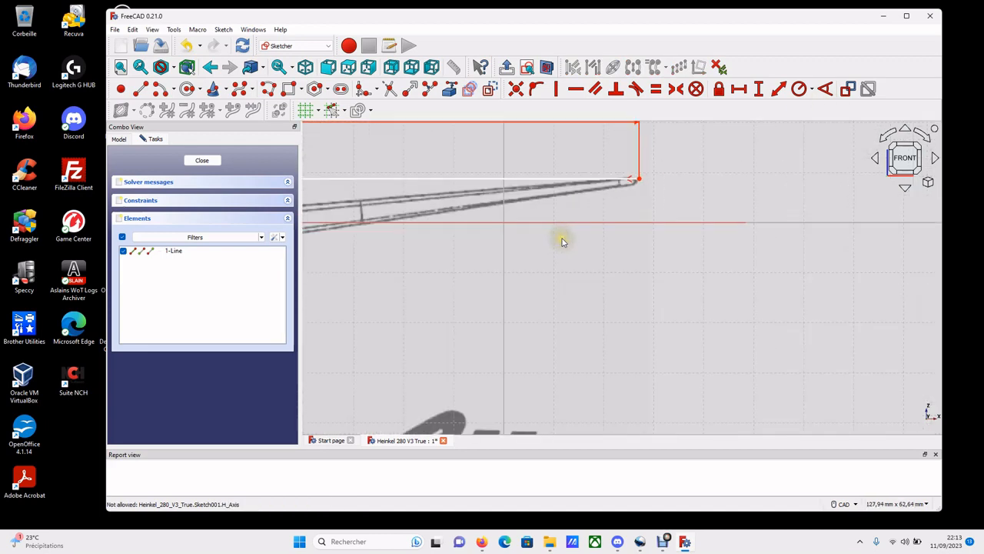
mouse_move(561, 242)
middle_down()
mouse_move(779, 299)
mouse_move(843, 282)
middle_up()
scroll(350, 312, down, 1)
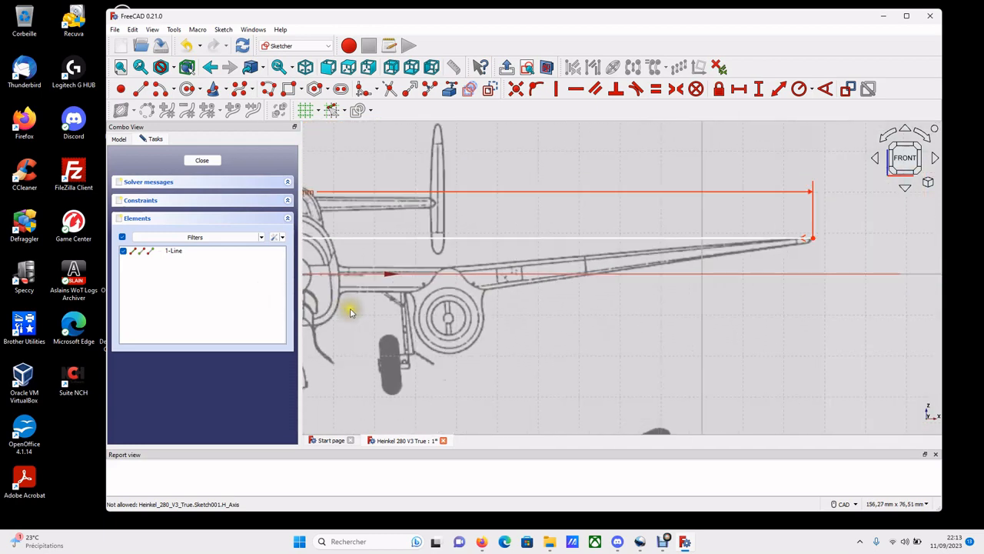
middle_drag(350, 312, 593, 310)
scroll(544, 248, up, 4)
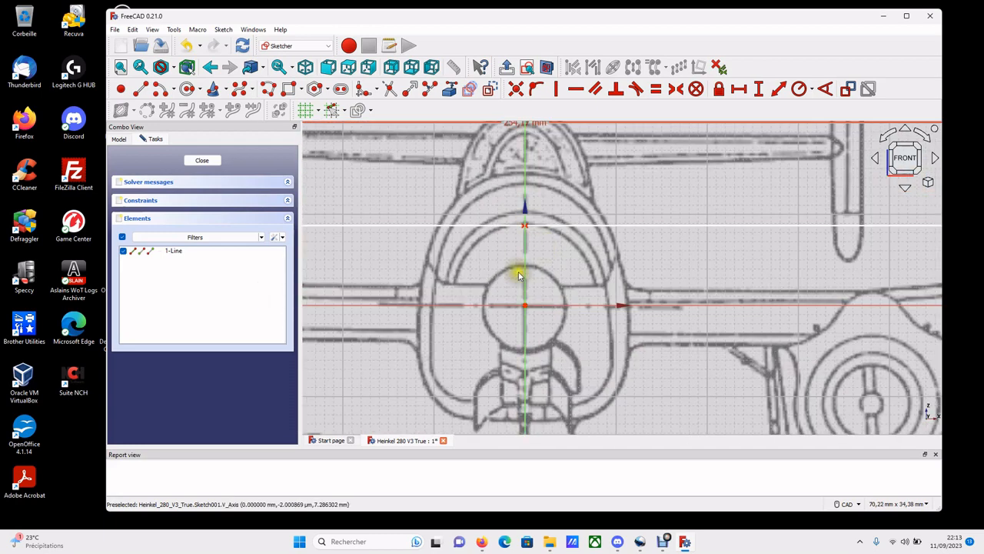
scroll(502, 350, down, 3)
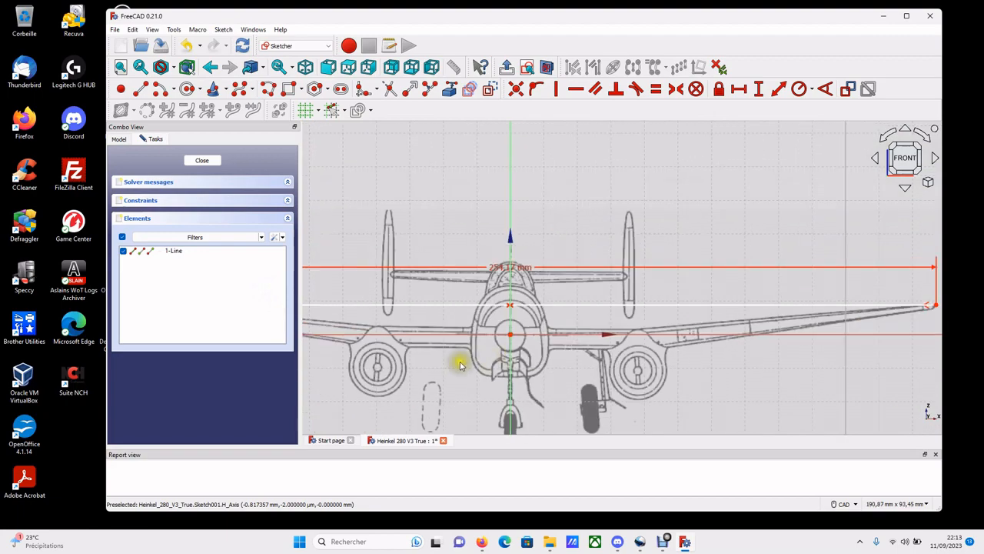
scroll(460, 365, down, 2)
middle_drag(433, 334, 540, 282)
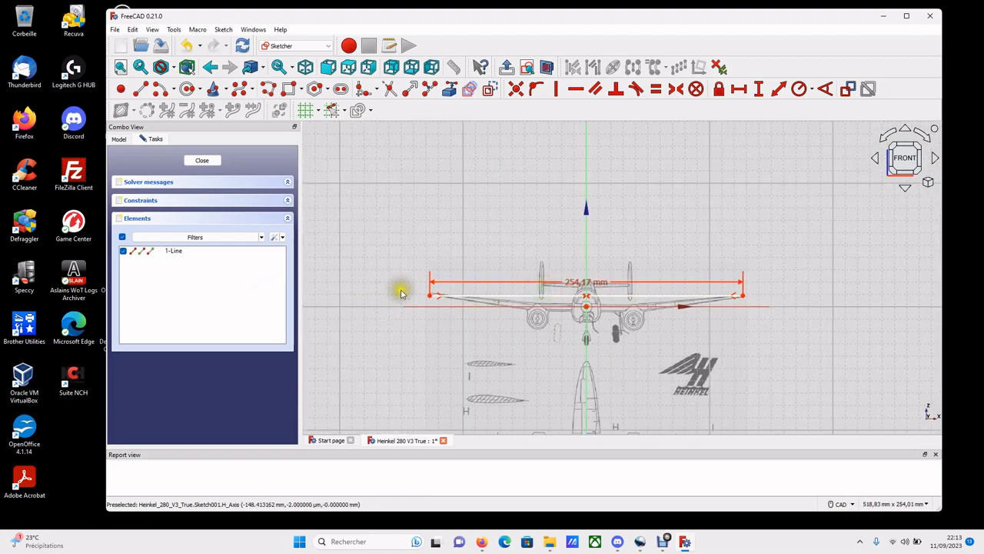
Step: Check the span line's left end against its wing tip and recheck the opposite tip
scroll(400, 293, up, 10)
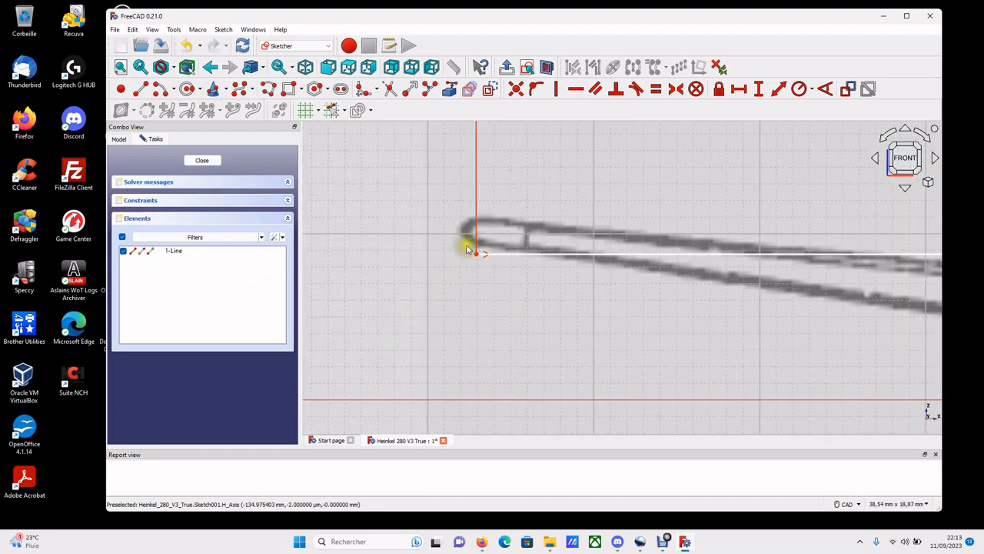
scroll(496, 297, down, 5)
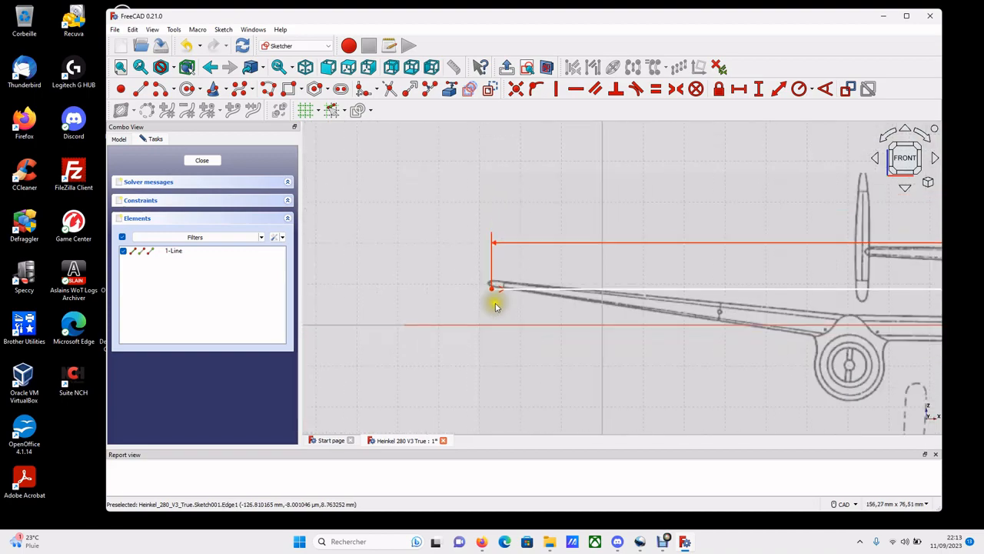
middle_drag(778, 367, 318, 368)
scroll(807, 356, down, 4)
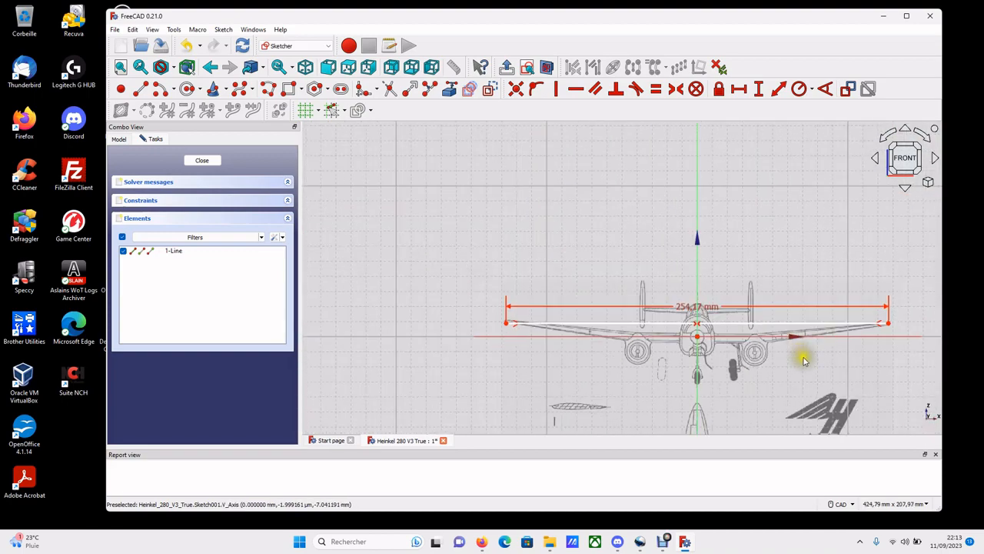
scroll(659, 343, up, 3)
scroll(658, 343, up, 5)
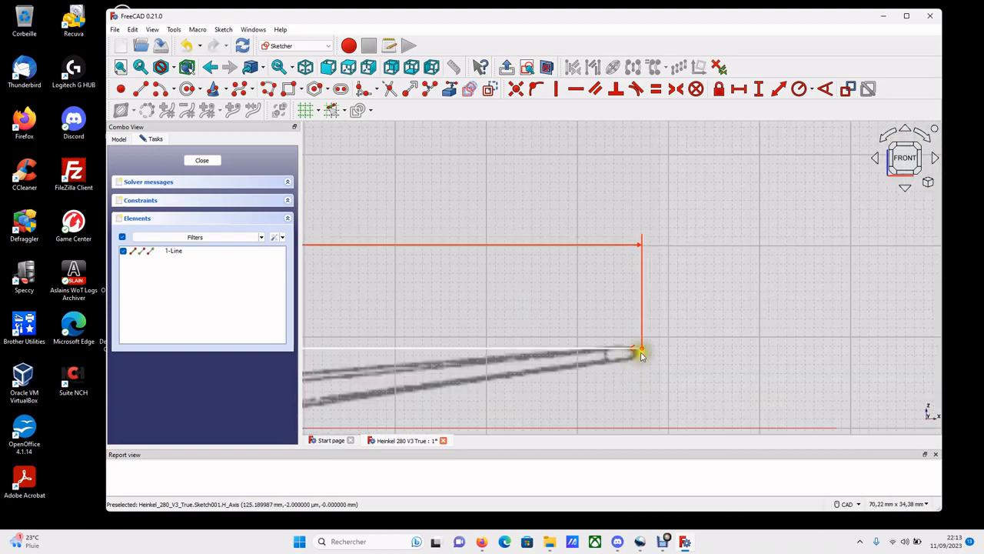
scroll(638, 354, down, 5)
middle_drag(401, 407, 624, 300)
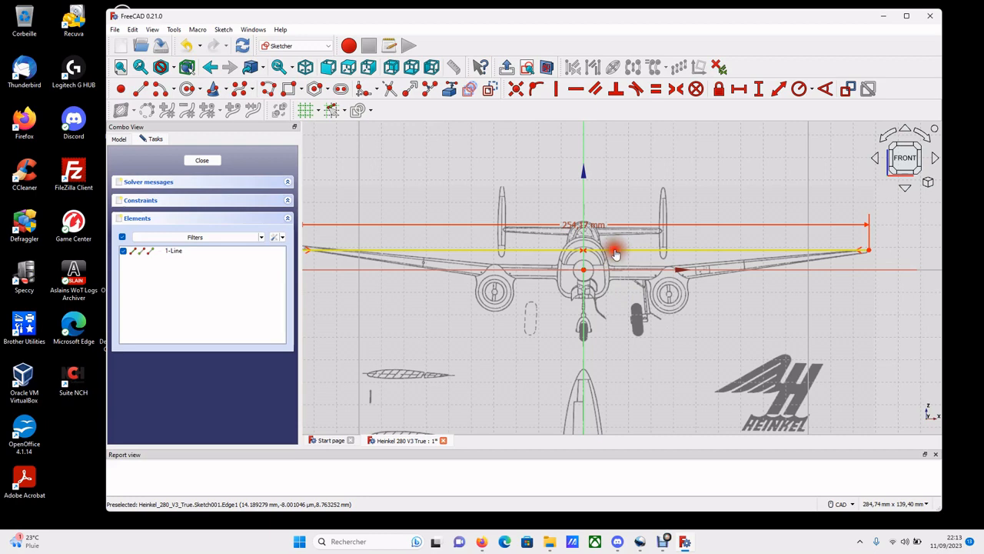
Step: Raise the span line slightly above the wing tips and draw a horizontal line about 36.6 mm long from the vertical axis to the right nacelle
mouse_move(615, 254)
mouse_down()
mouse_move(613, 281)
mouse_move(615, 188)
mouse_move(612, 248)
mouse_up()
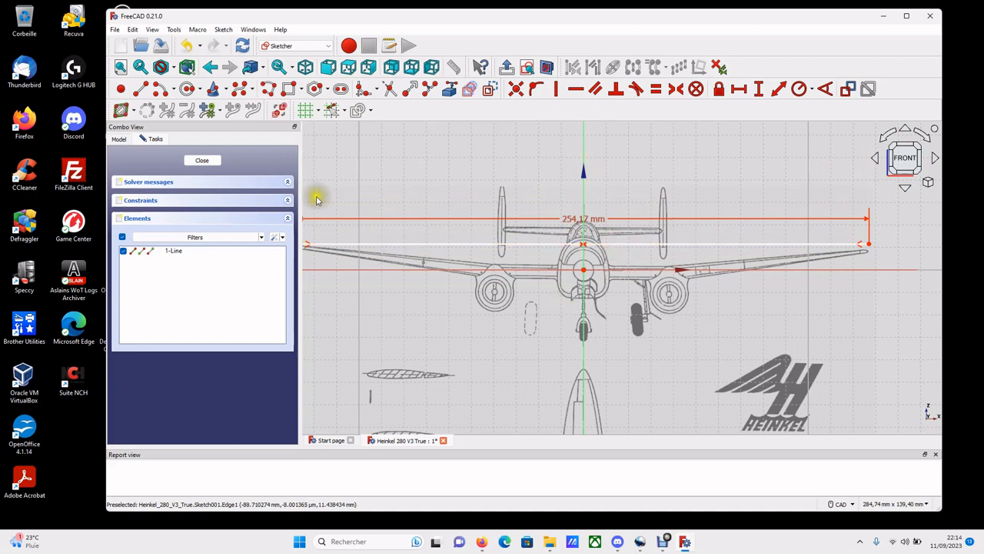
click(141, 88)
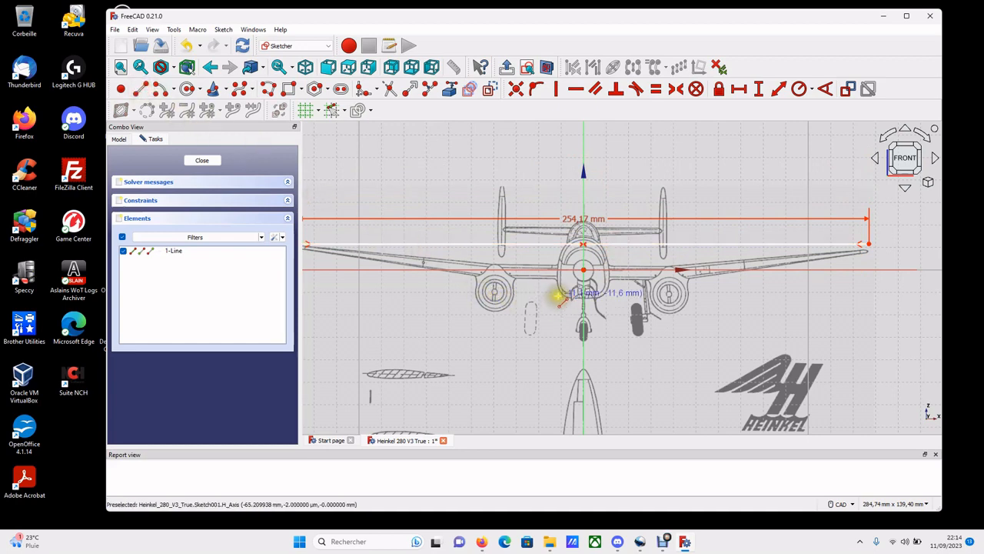
scroll(585, 287, up, 3)
scroll(540, 307, up, 3)
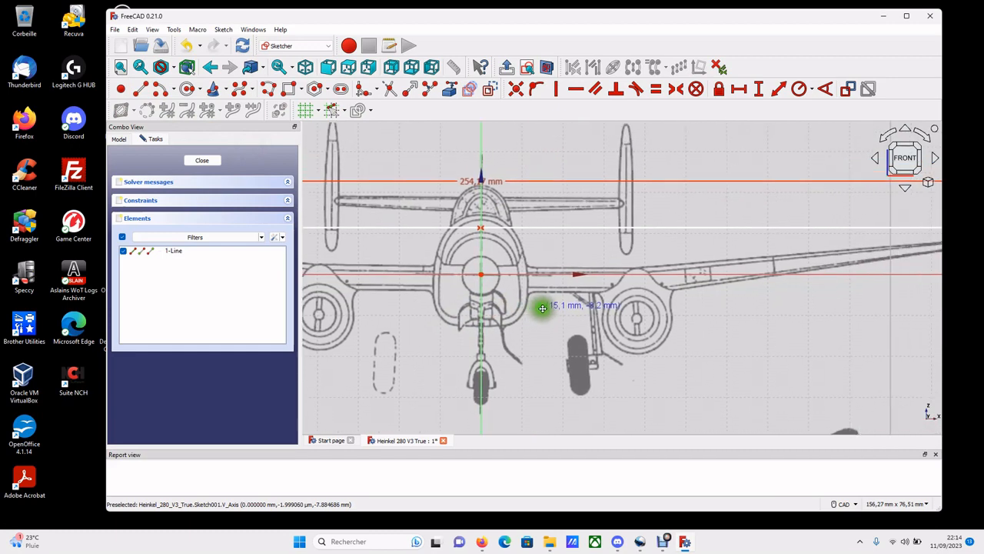
scroll(467, 291, up, 2)
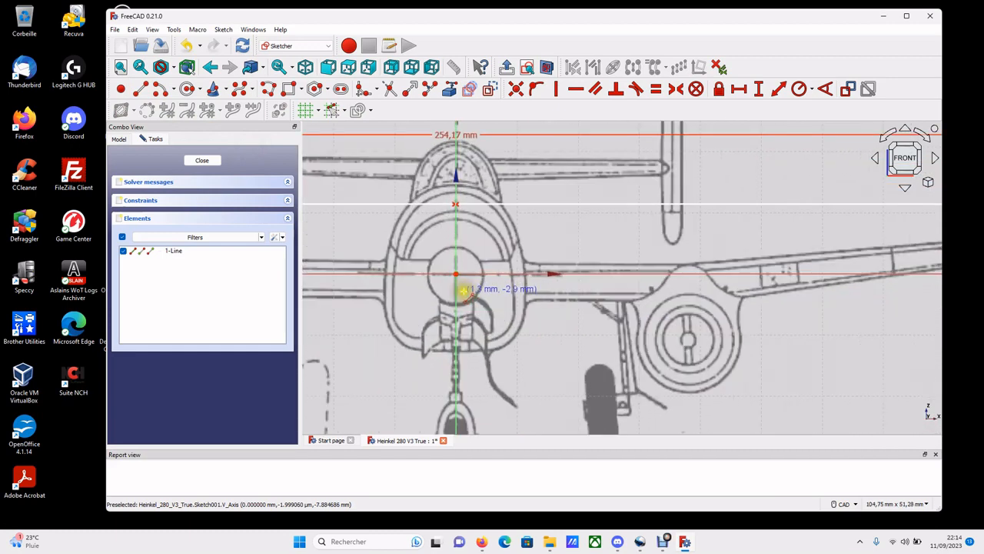
click(456, 275)
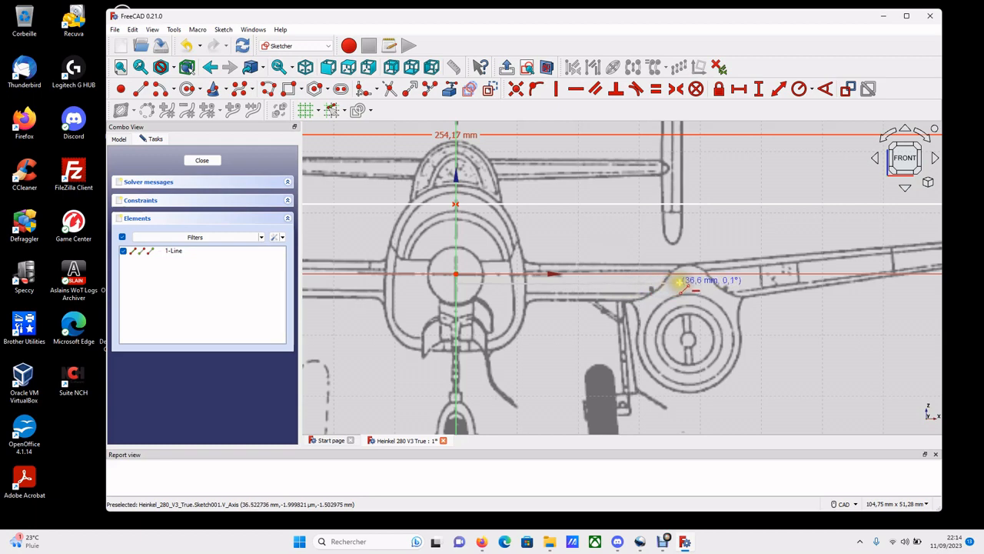
click(680, 284)
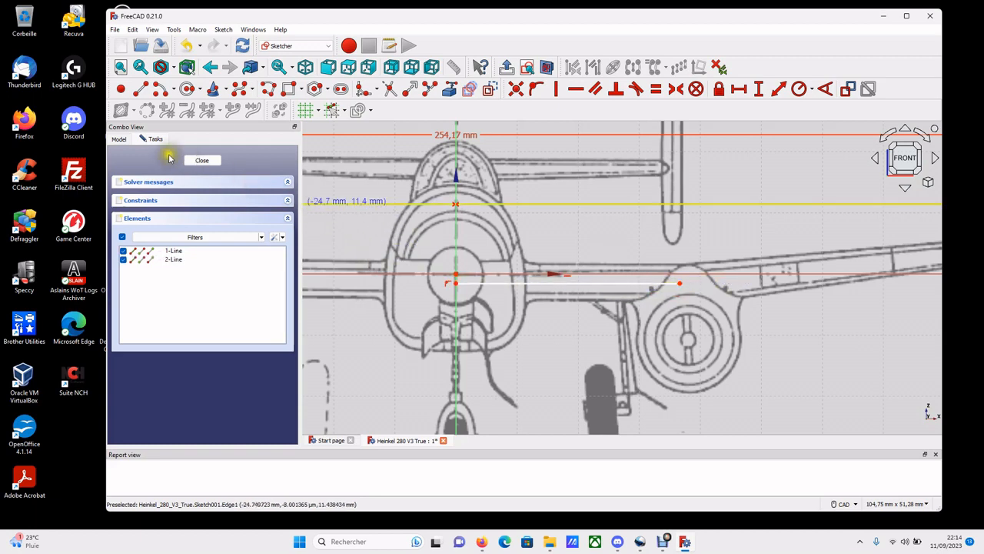
Step: Draw a sloping line about 91.4 mm long from the nacelle end of the short line to the span line's right endpoint
click(137, 86)
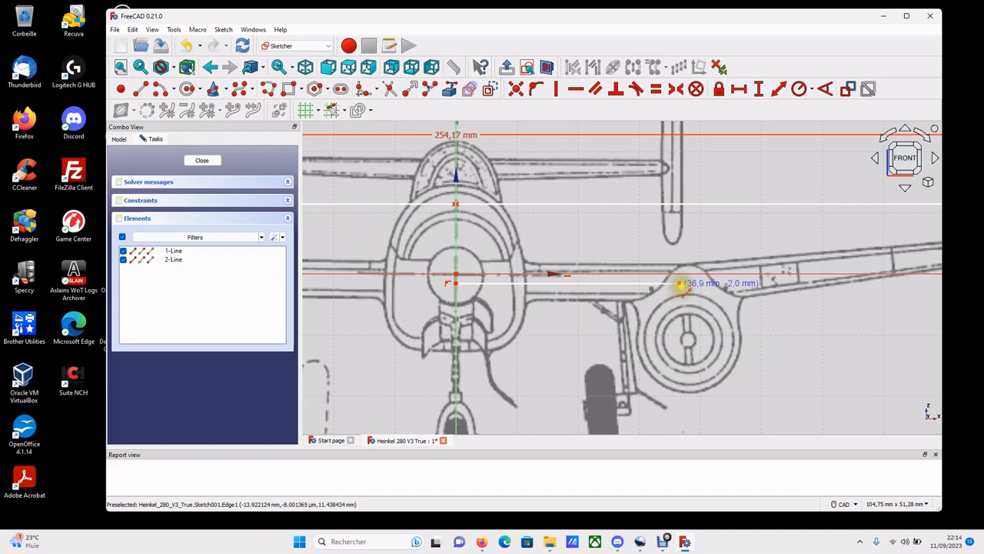
click(679, 285)
scroll(782, 334, down, 2)
scroll(846, 323, up, 5)
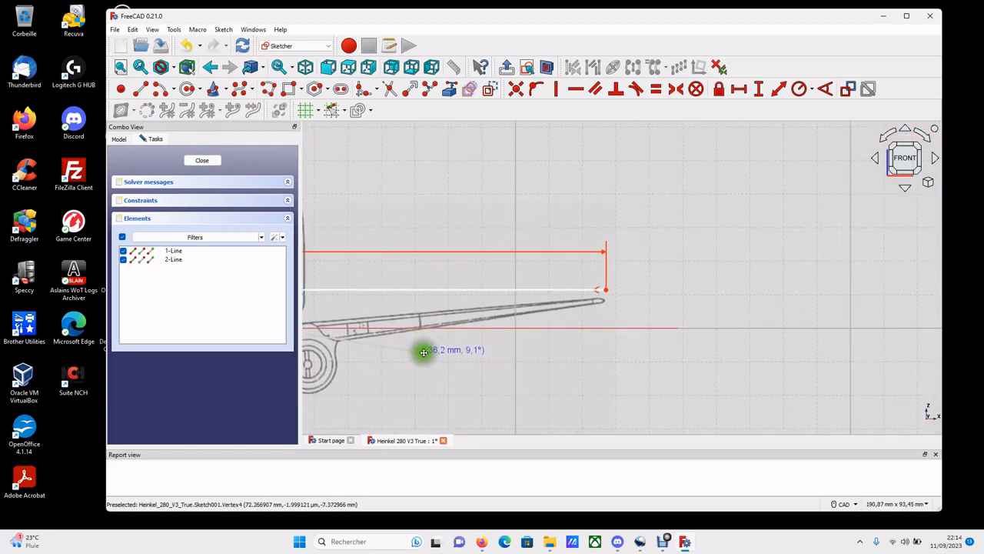
scroll(606, 289, up, 2)
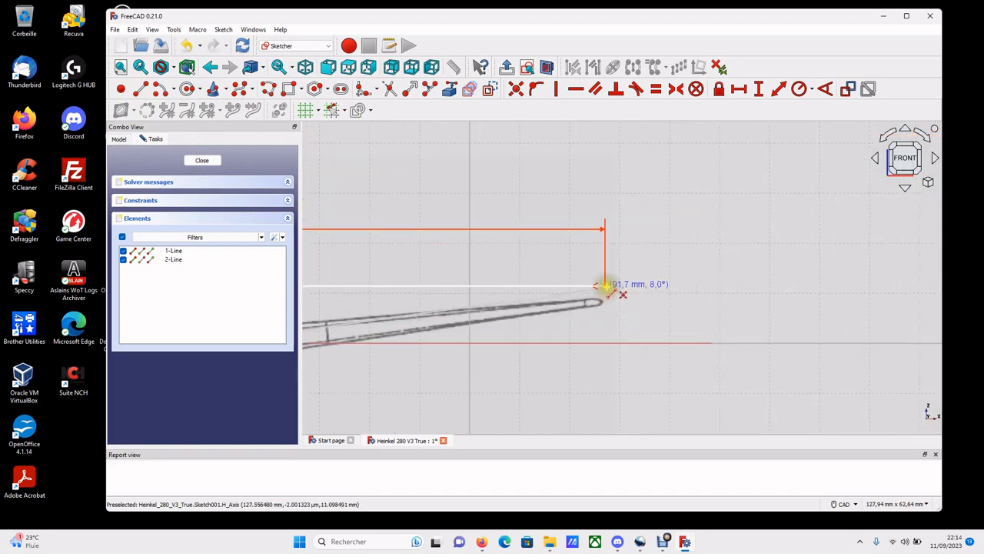
scroll(605, 286, up, 1)
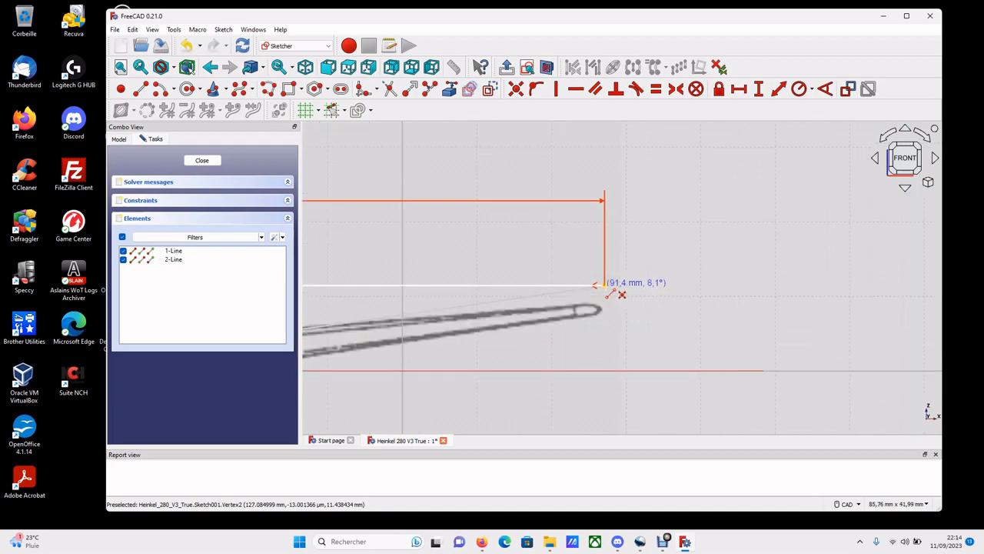
click(605, 285)
Step: Lower the span line to wing-tip height, shift the joint of the two wing lines to the nacelle's centre, and close the sketch
scroll(576, 345, down, 2)
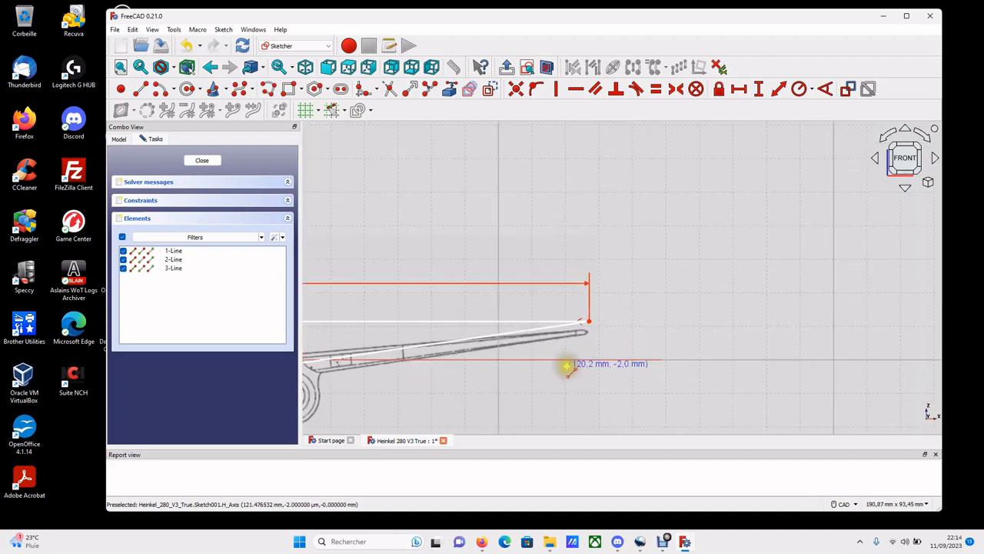
scroll(566, 373, down, 2)
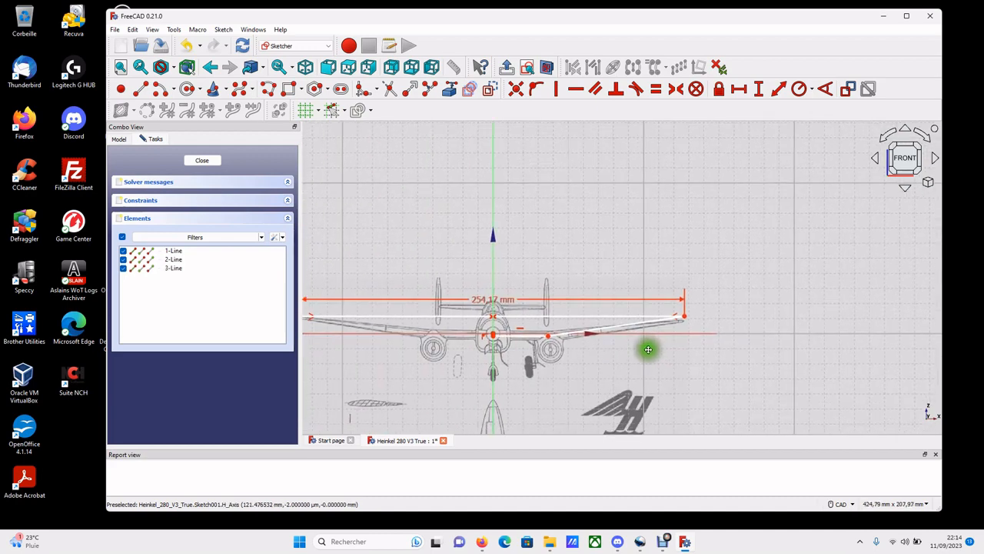
scroll(536, 322, up, 3)
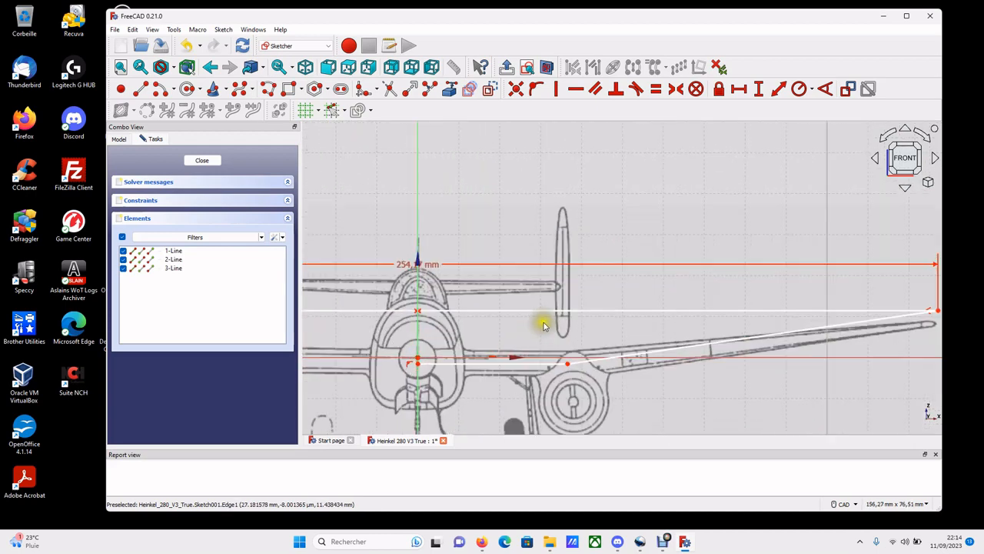
drag(542, 316, 544, 329)
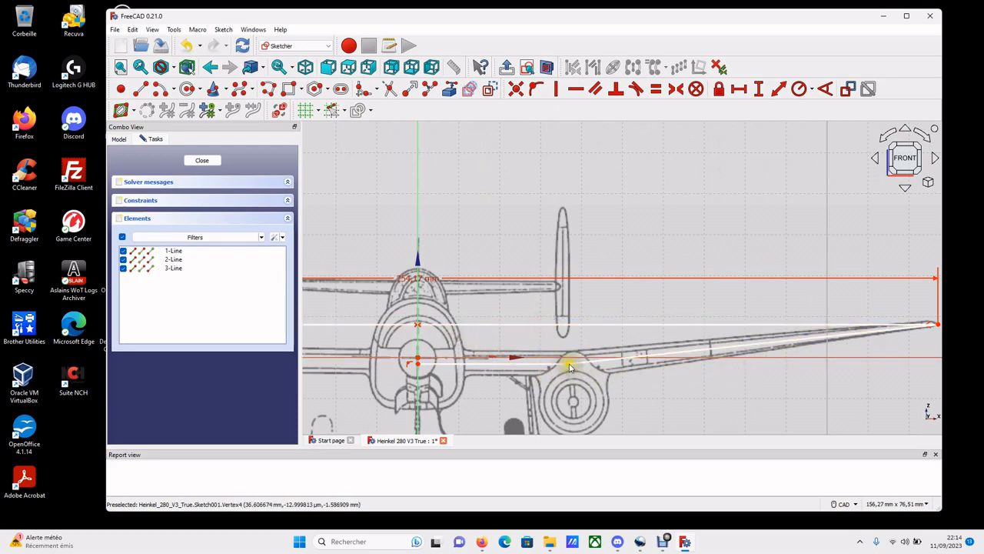
drag(570, 369, 577, 366)
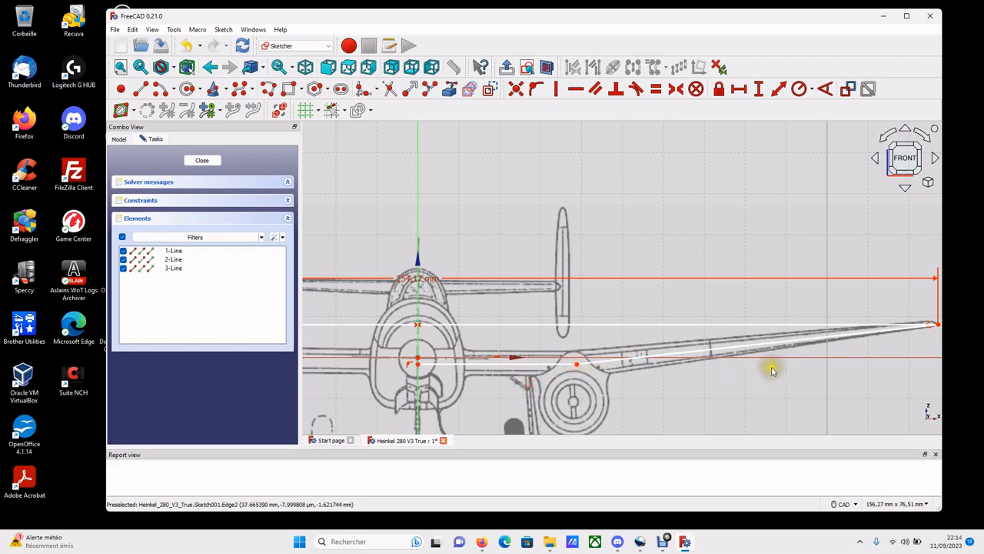
click(202, 160)
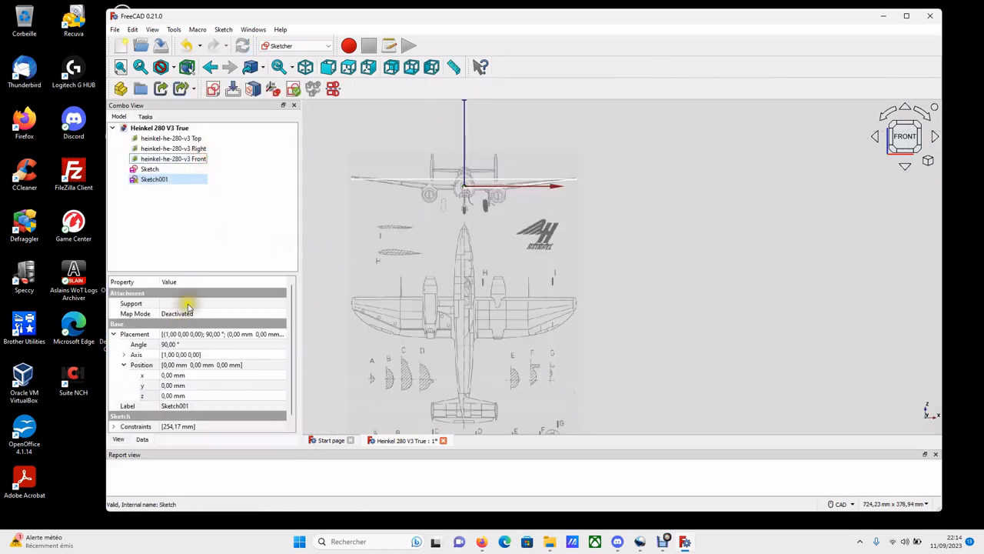
Step: Move the wingspan sketch along Y to 79 mm, so its line follows the wing's trailing edge in the top view
click(170, 180)
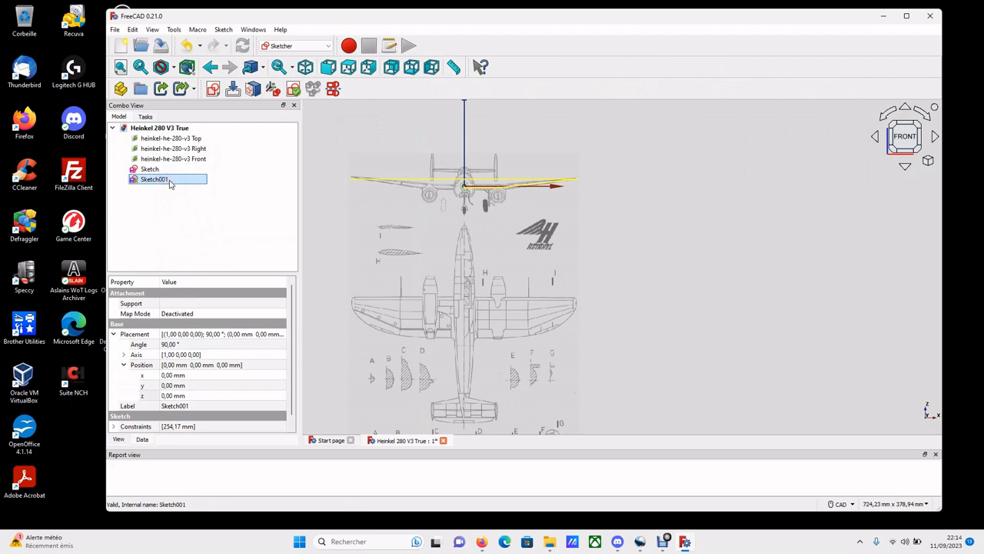
click(304, 67)
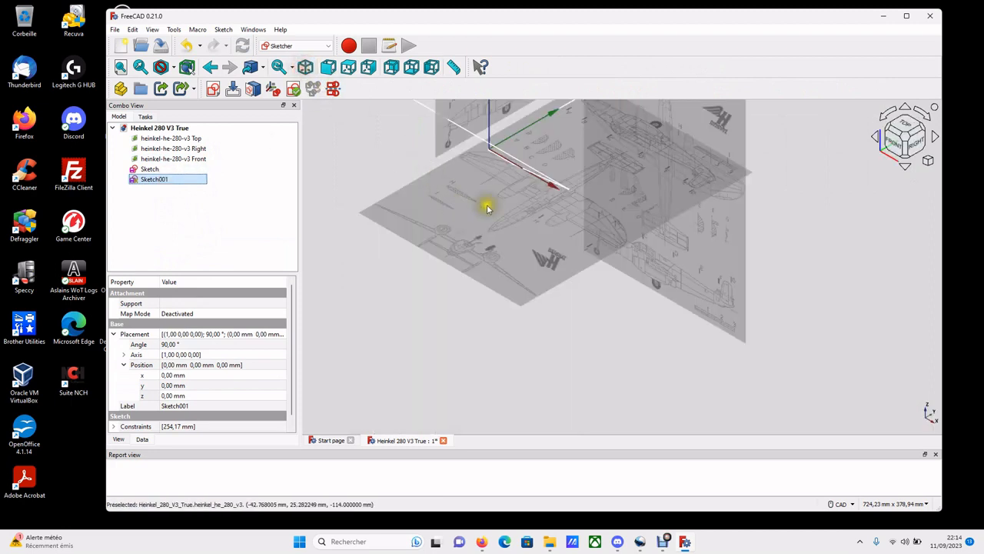
middle_drag(530, 187, 504, 312)
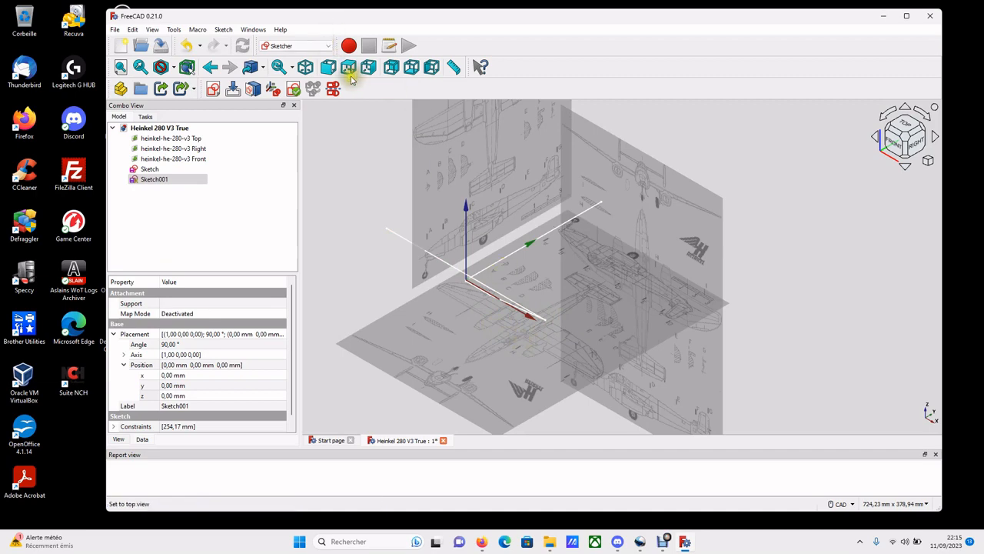
click(176, 180)
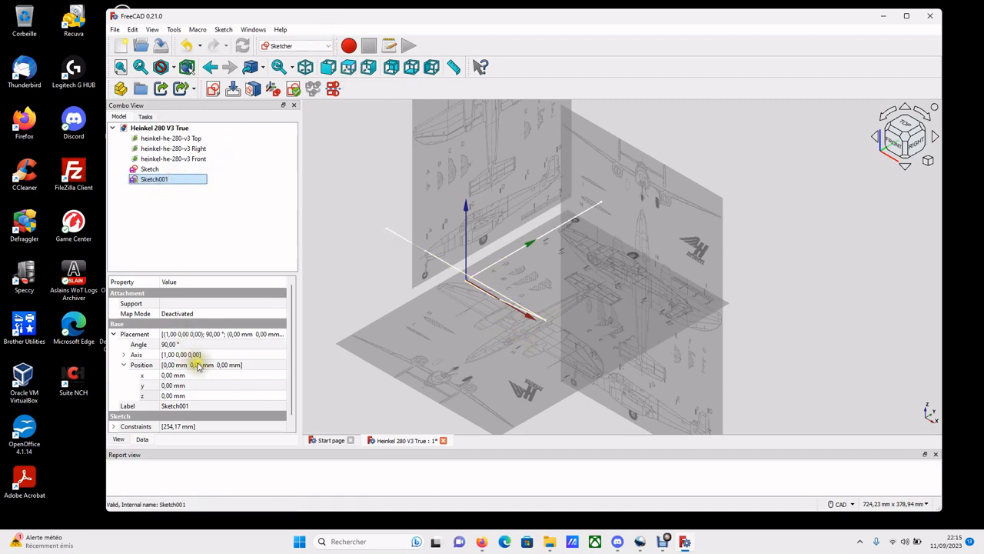
click(183, 389)
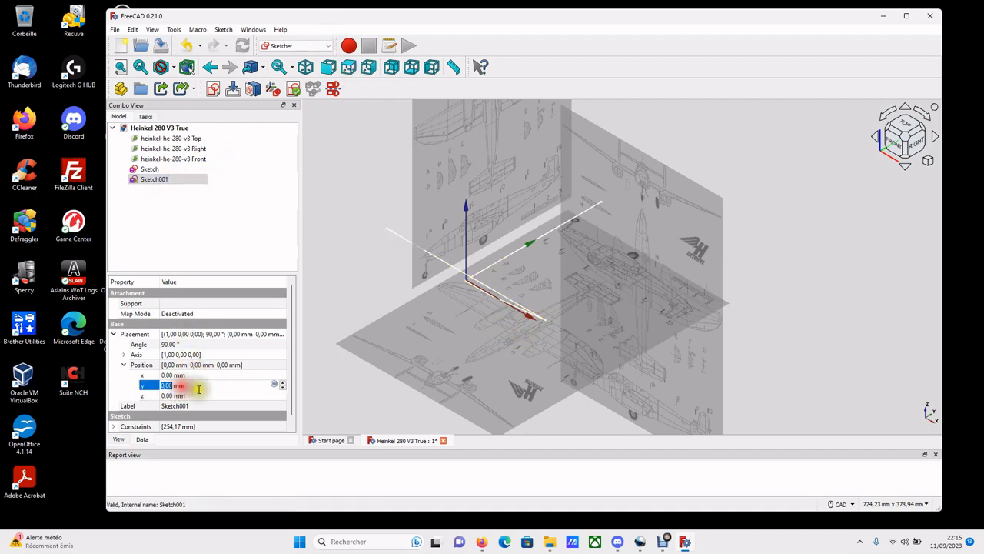
click(281, 383)
click(282, 383)
click(283, 383)
click(283, 383)
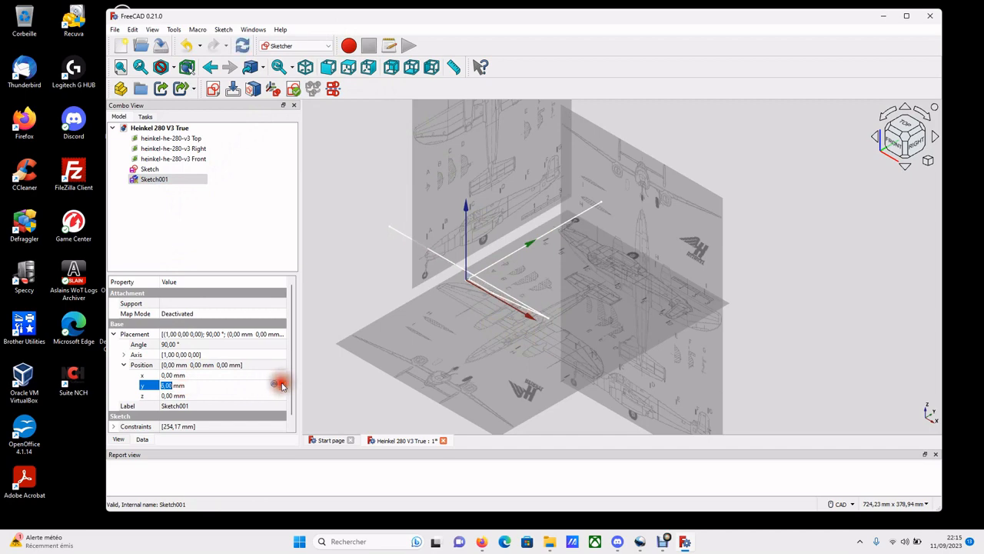
click(283, 383)
click(282, 383)
click(282, 383)
click(348, 68)
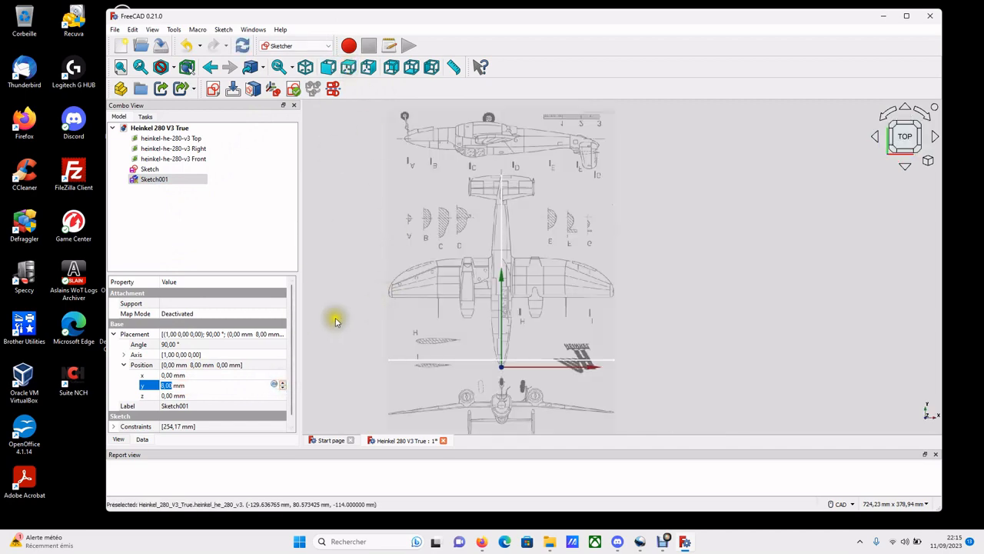
click(282, 383)
click(282, 383)
click(282, 383)
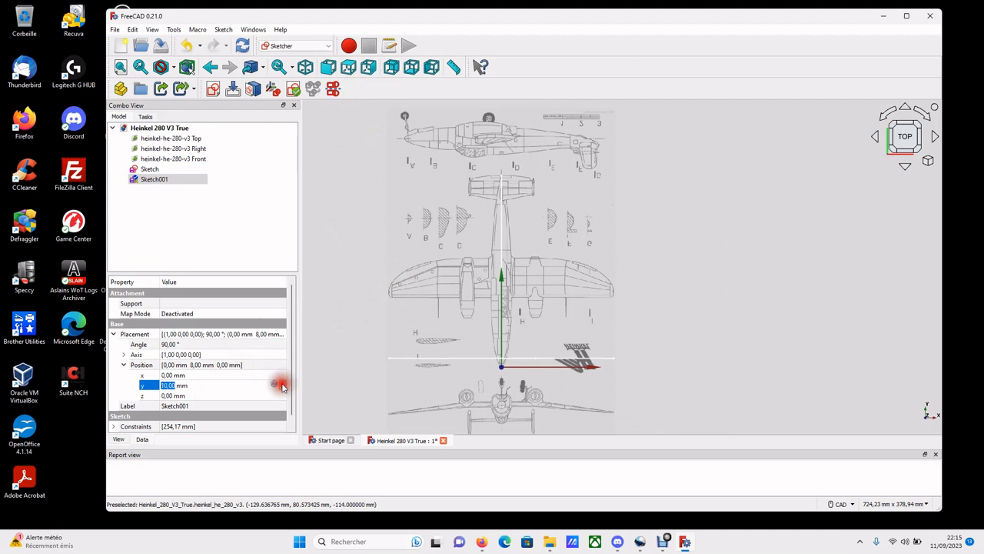
click(282, 383)
click(282, 383)
click(282, 383)
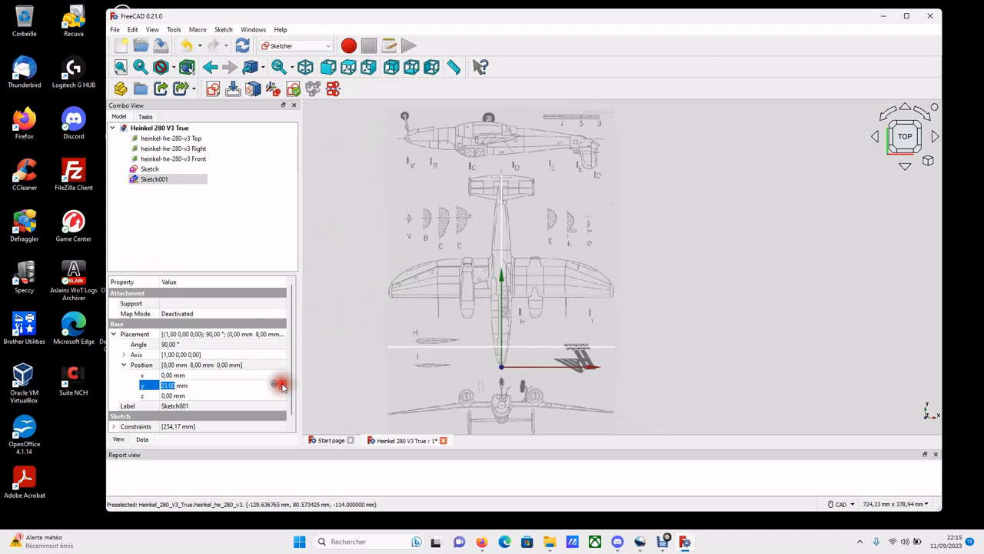
click(282, 383)
click(283, 383)
click(282, 383)
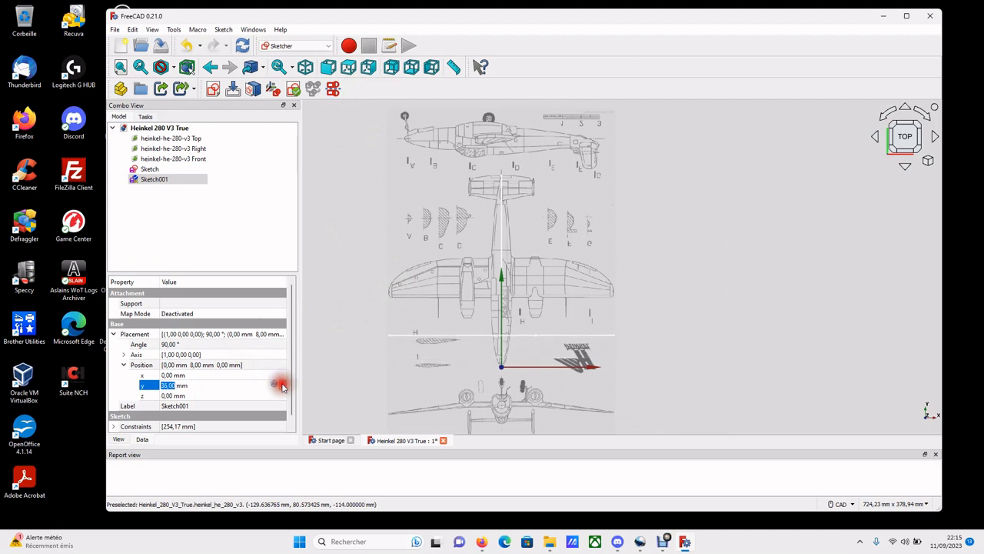
click(282, 383)
click(282, 383)
click(282, 383)
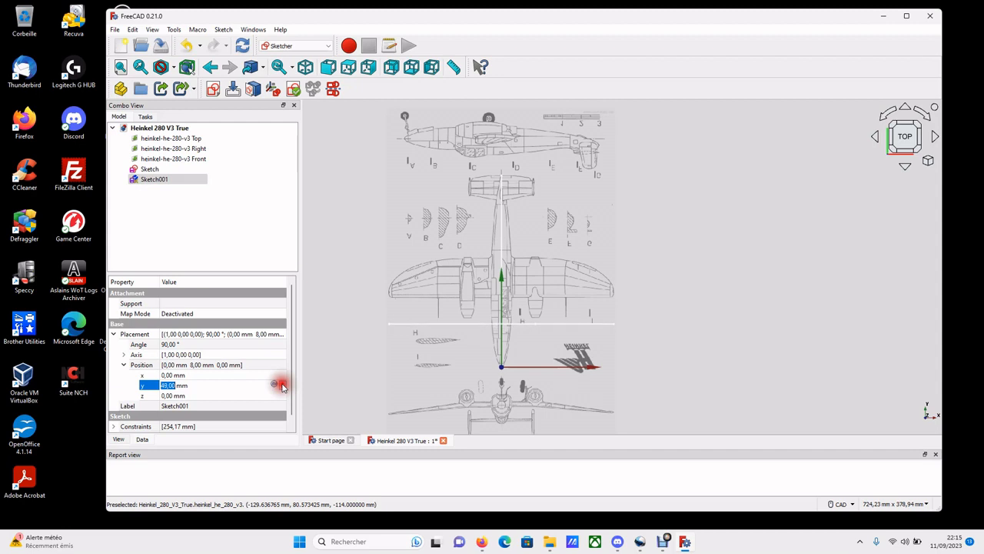
click(283, 384)
click(282, 384)
click(283, 384)
click(282, 384)
click(282, 384)
click(282, 384)
click(282, 384)
click(282, 383)
click(282, 384)
click(283, 384)
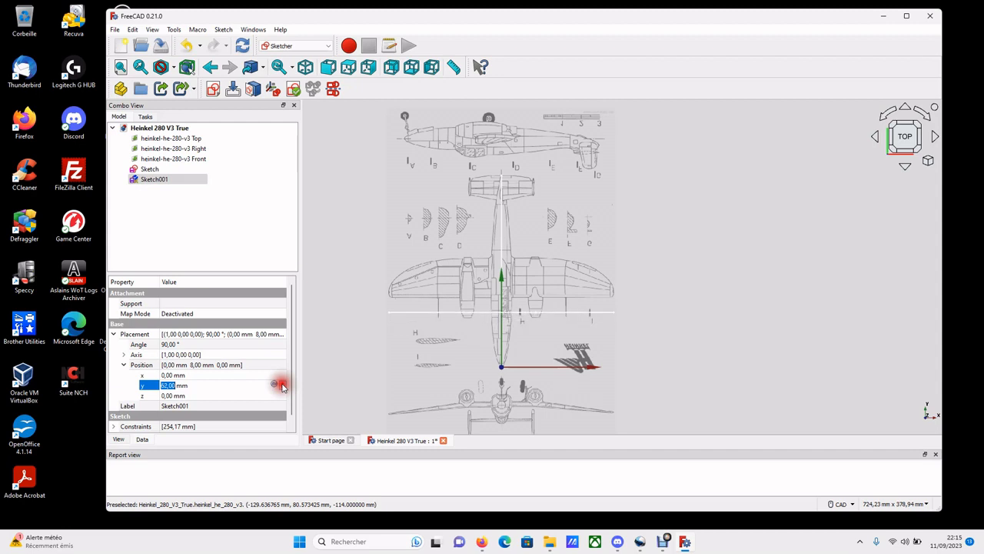
click(283, 383)
click(283, 384)
click(282, 384)
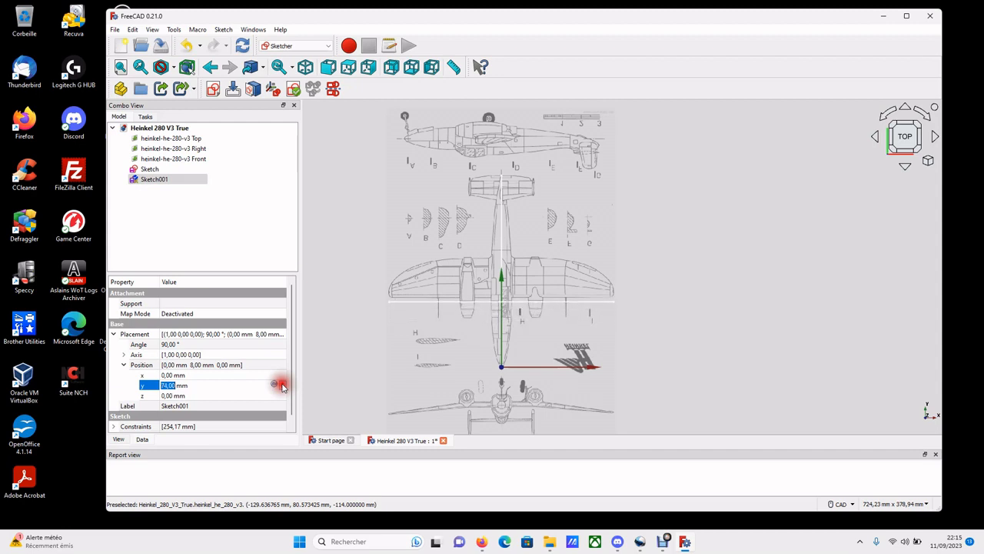
click(283, 384)
scroll(442, 314, up, 5)
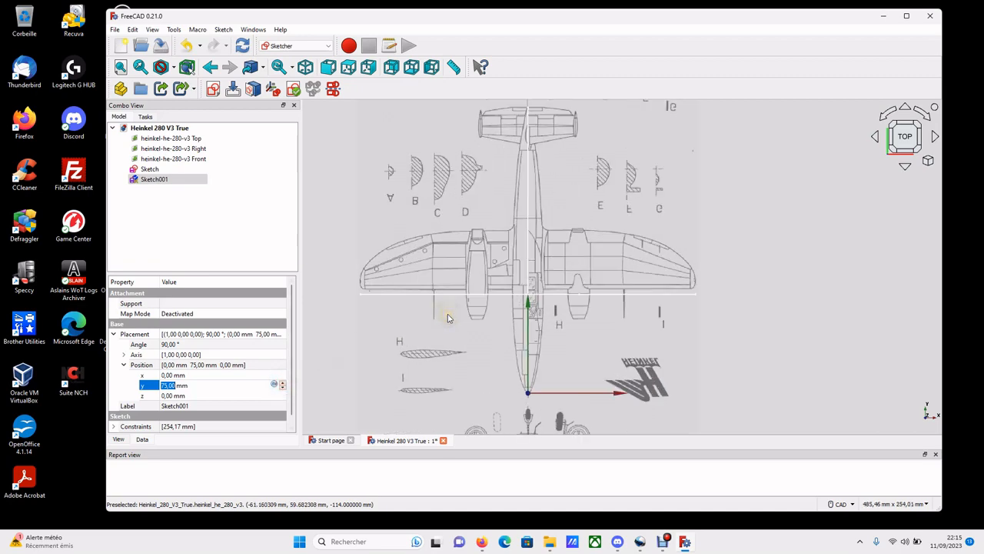
click(283, 383)
click(283, 384)
click(282, 384)
click(282, 384)
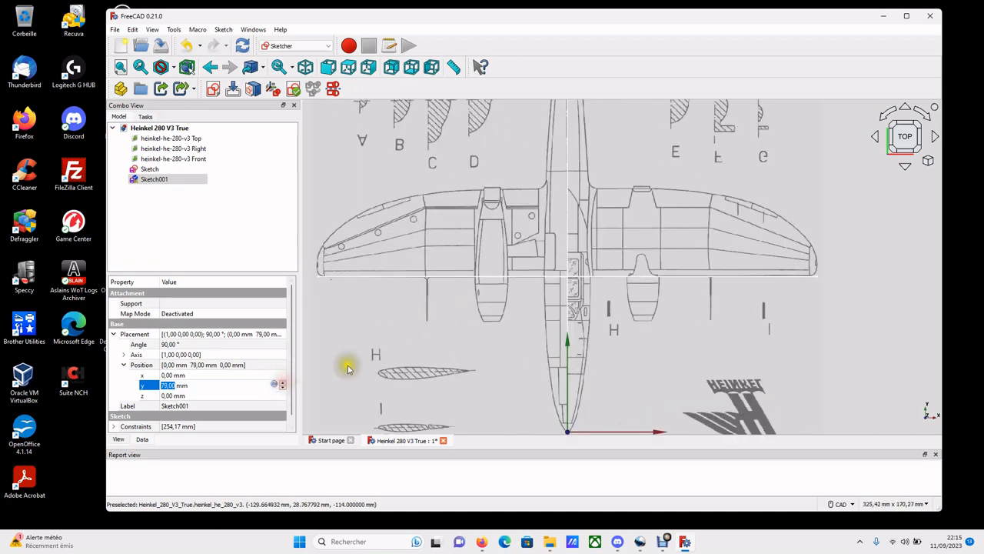
scroll(554, 288, up, 5)
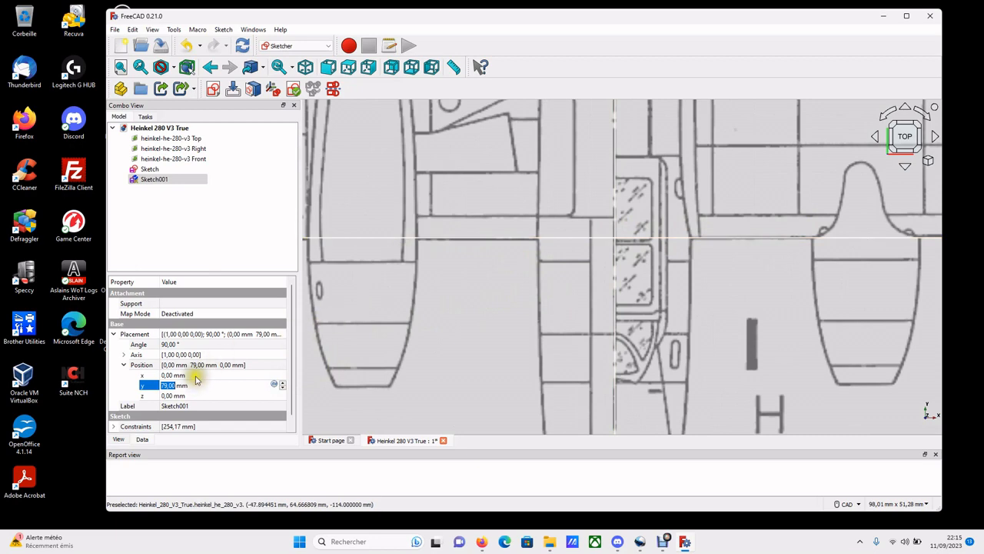
Step: Hide the fuselage length sketch
click(190, 212)
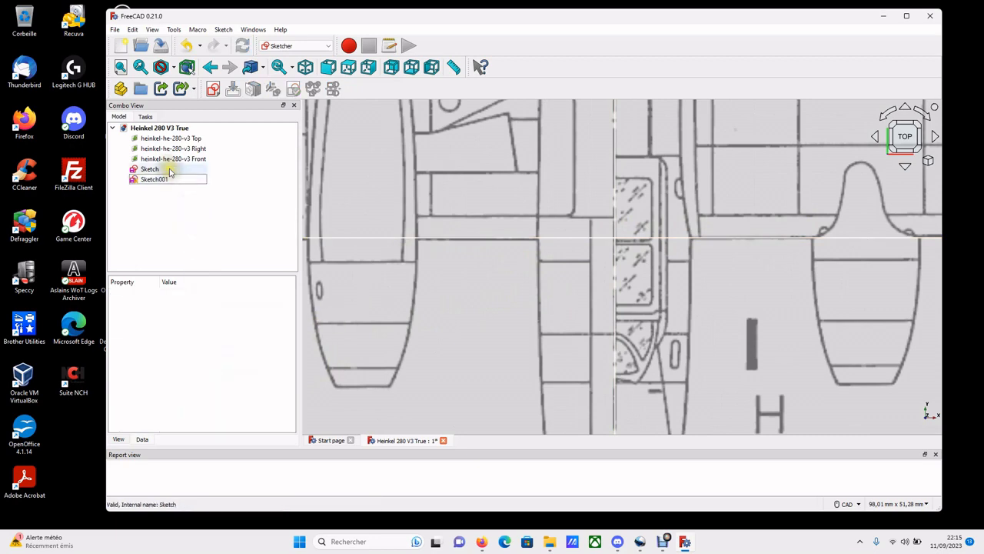
click(169, 179)
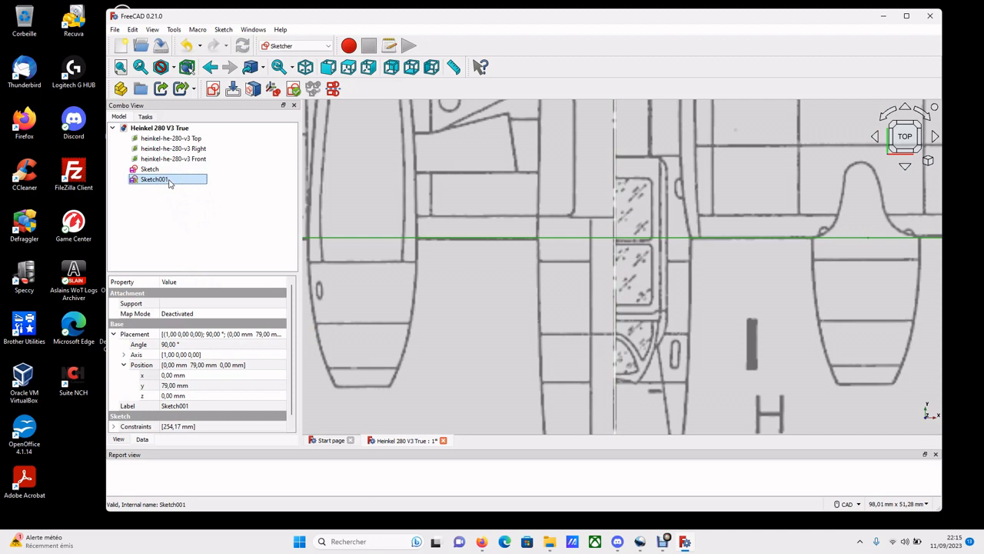
key(Up)
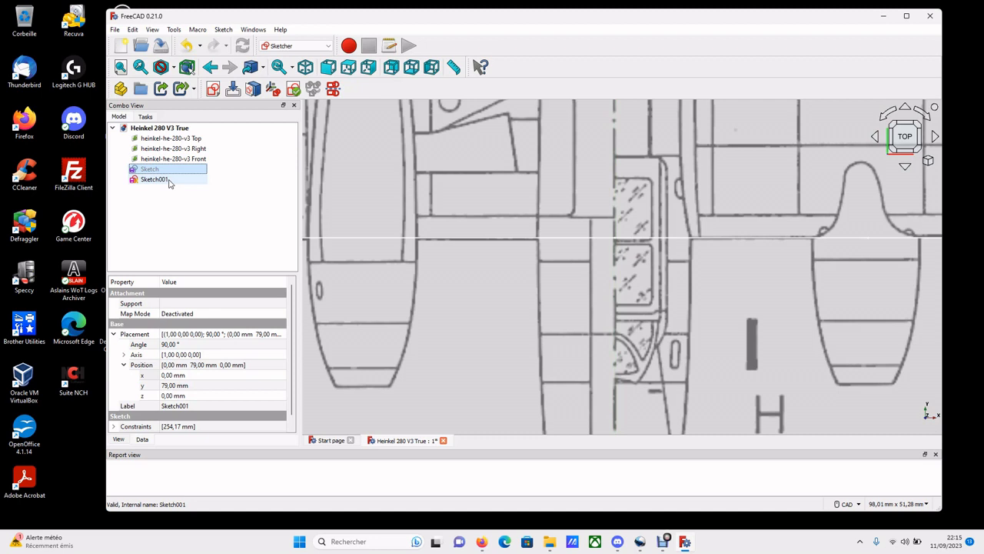
Step: Rename the wingspan sketch Sketch001 as "Skeleton Frint"
click(162, 180)
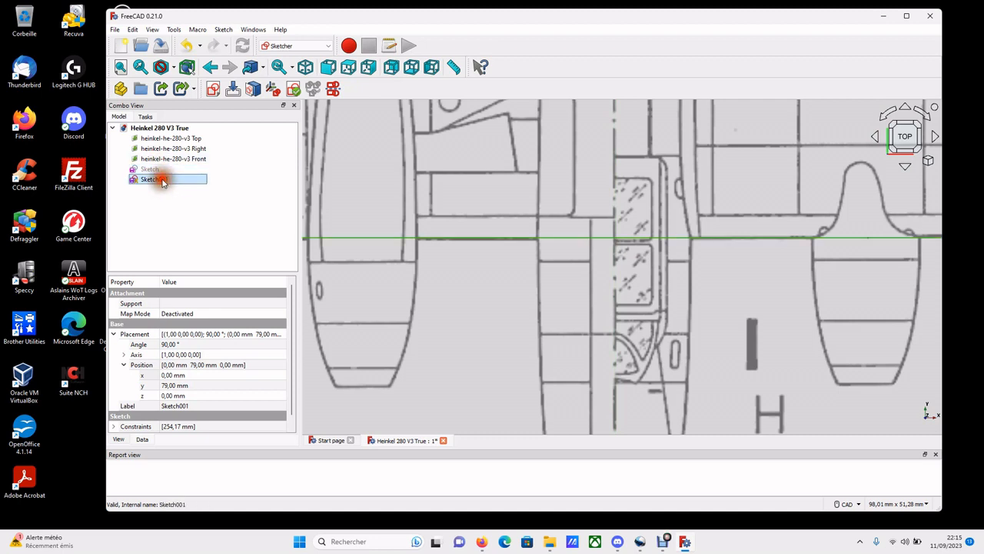
click(162, 180)
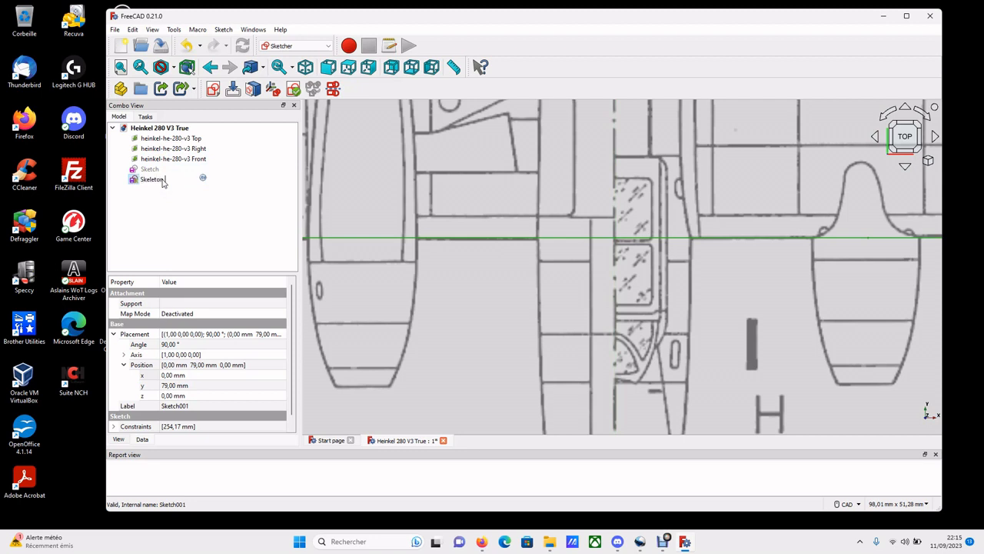
key(Return)
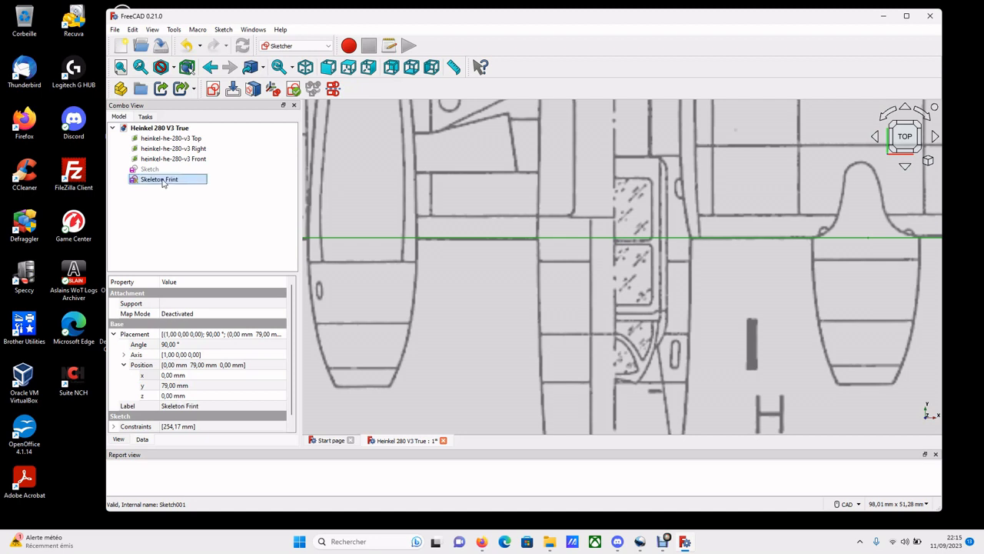
Step: Rename the hidden fuselage length sketch as "Skeleton Right"
click(160, 170)
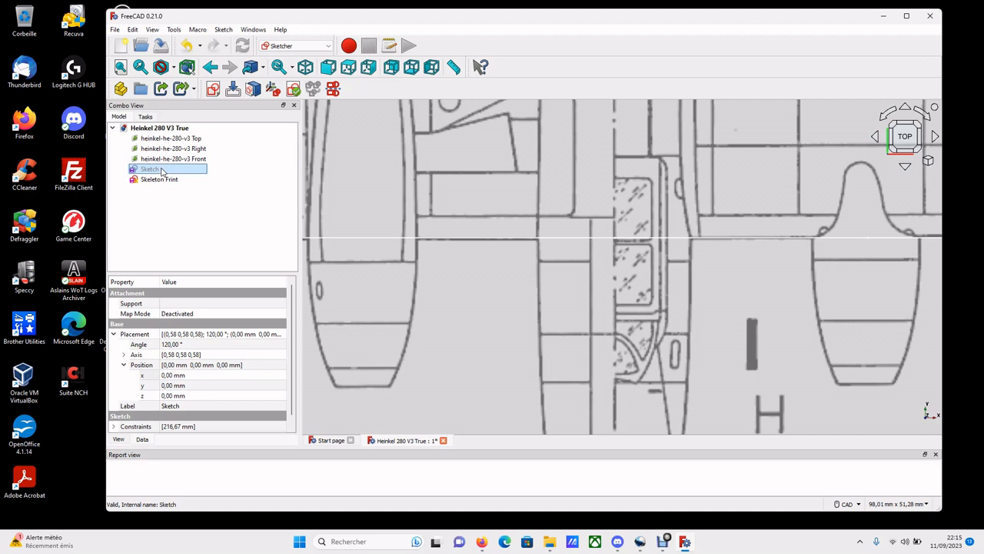
text(Skele)
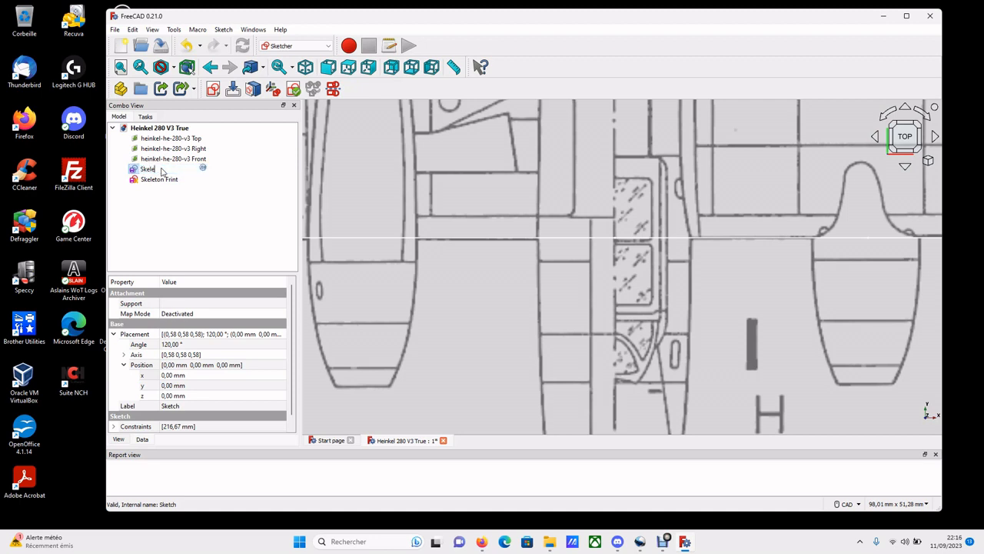
text(ton Right)
key(Return)
Step: Reopen the name of the "Skeleton Frint" sketch for editing and select the mistyped part
click(169, 180)
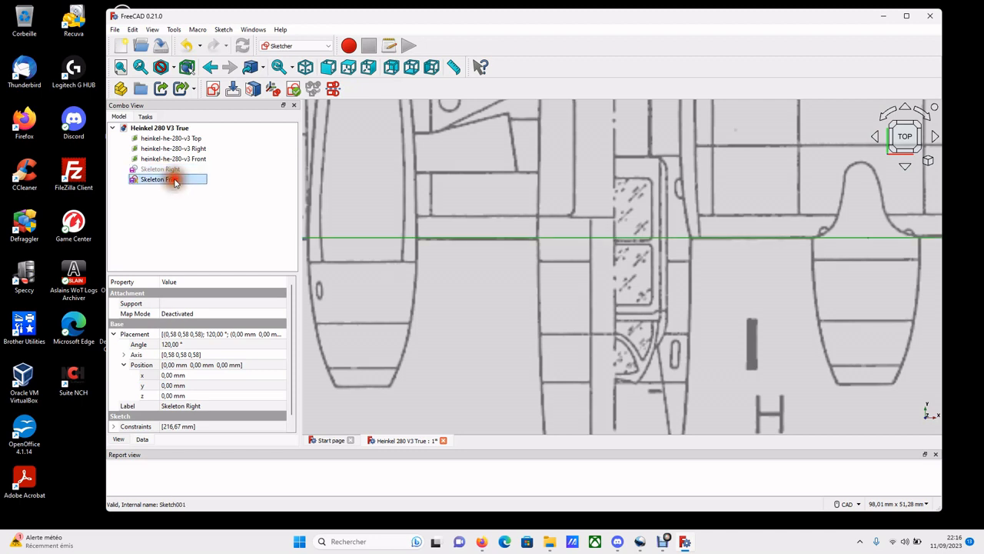
click(179, 178)
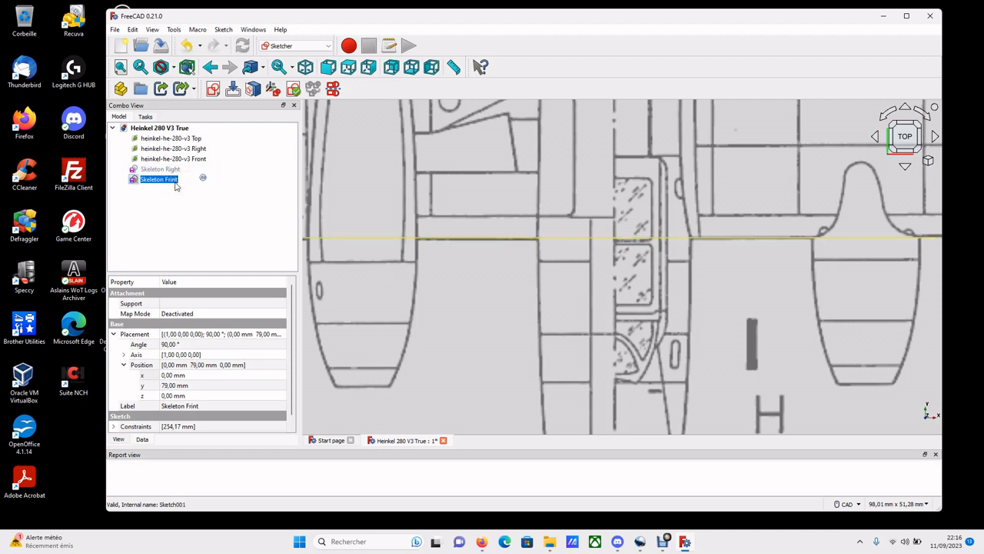
click(162, 180)
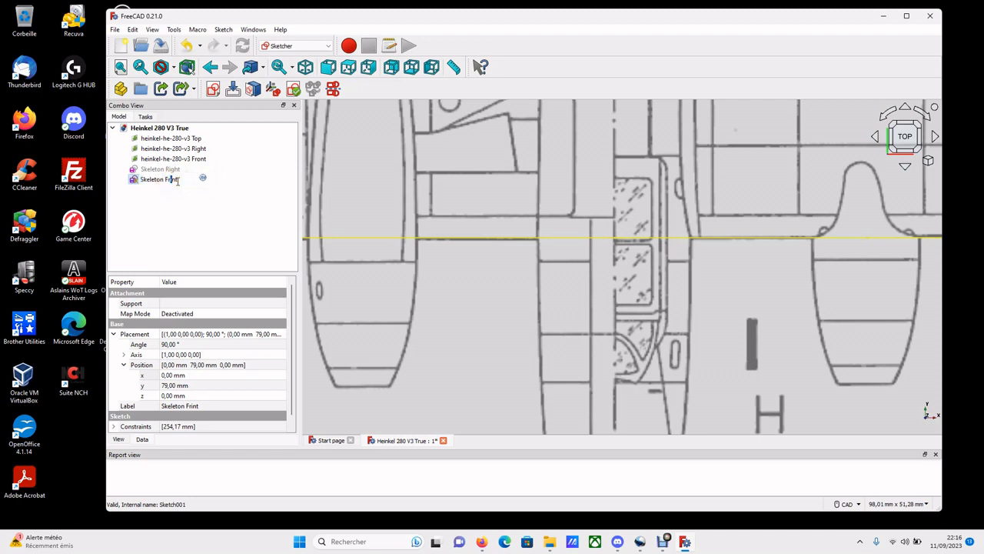